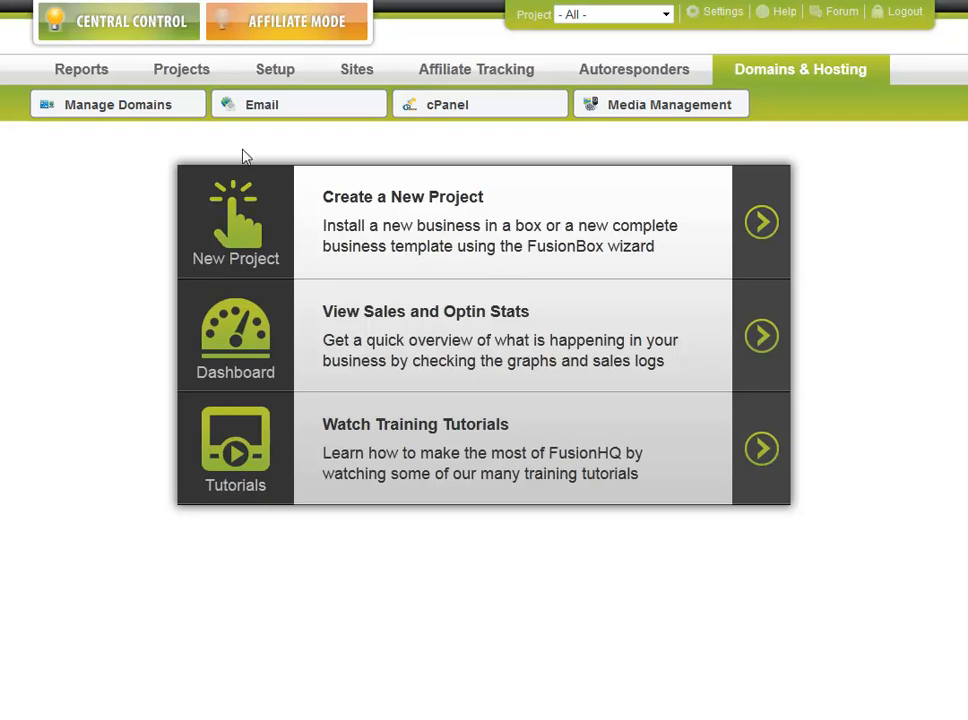
- Start installing the "Video squeeze, OTO and affiliate program" FusionBox on the own domain new111.personaldevelopment.mobi
{"action": "left_click", "coordinate": [406, 272]}
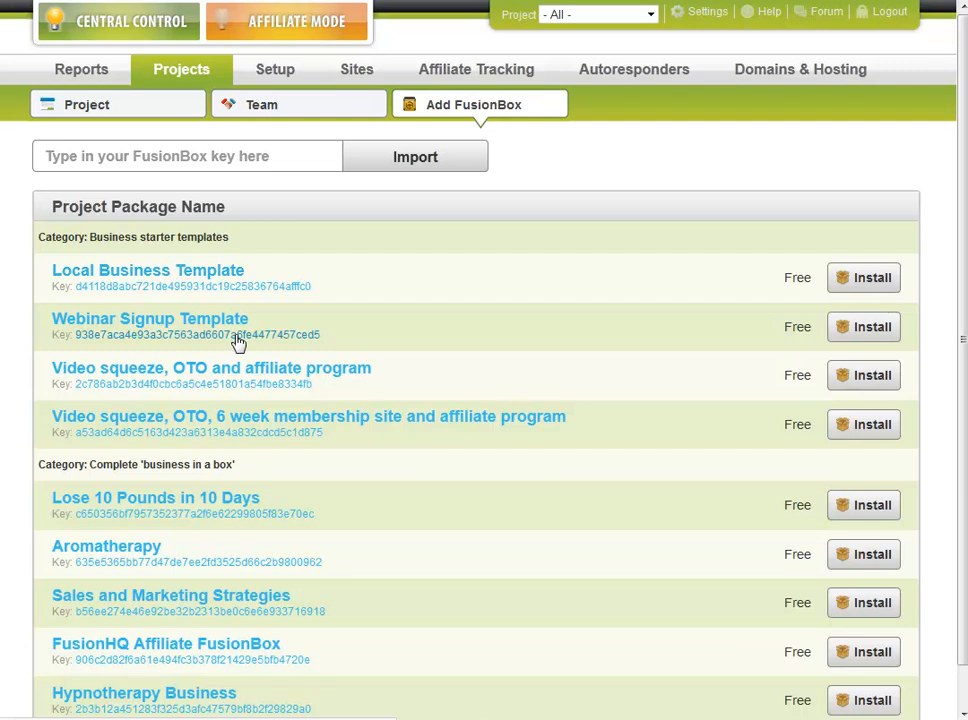
{"action": "left_click", "coordinate": [855, 385]}
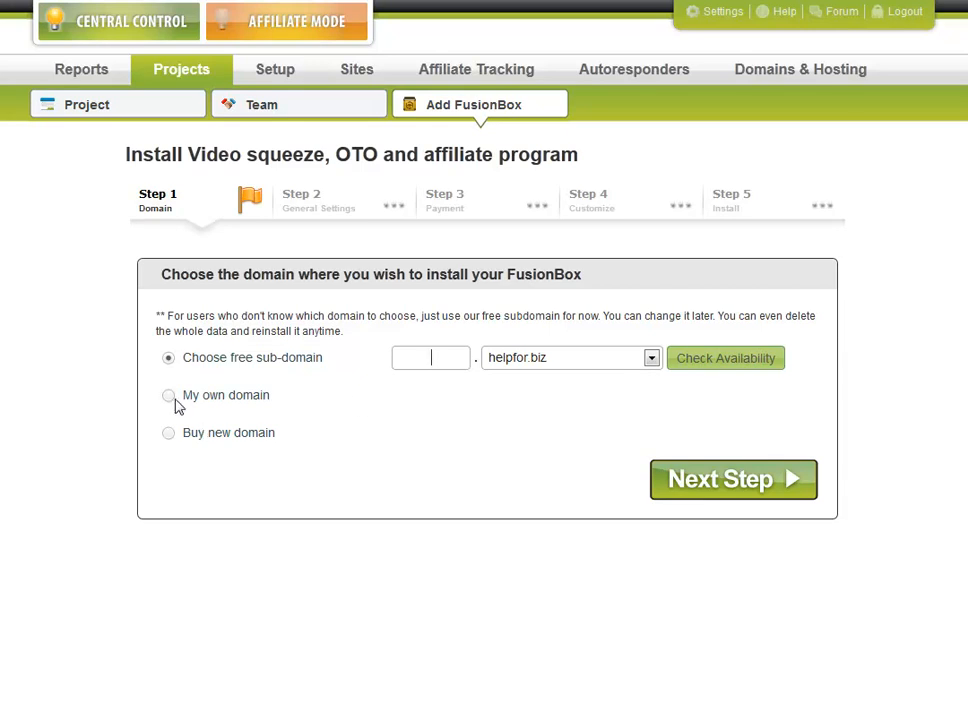
{"action": "left_click", "coordinate": [170, 396]}
{"action": "left_click", "coordinate": [420, 403]}
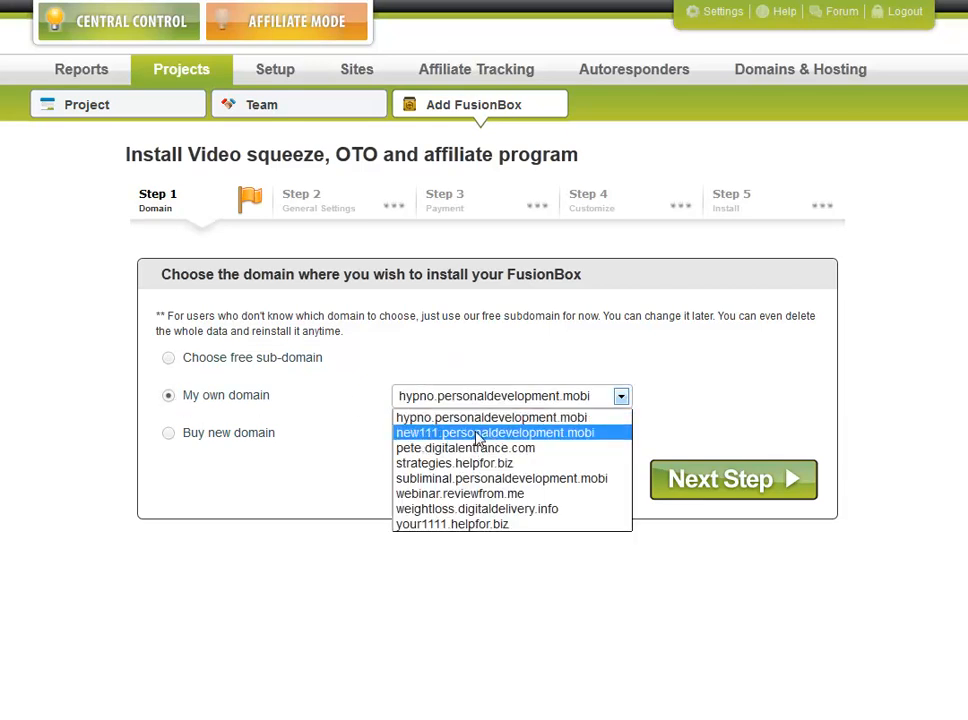
{"action": "left_click", "coordinate": [477, 434]}
{"action": "left_click", "coordinate": [720, 480]}
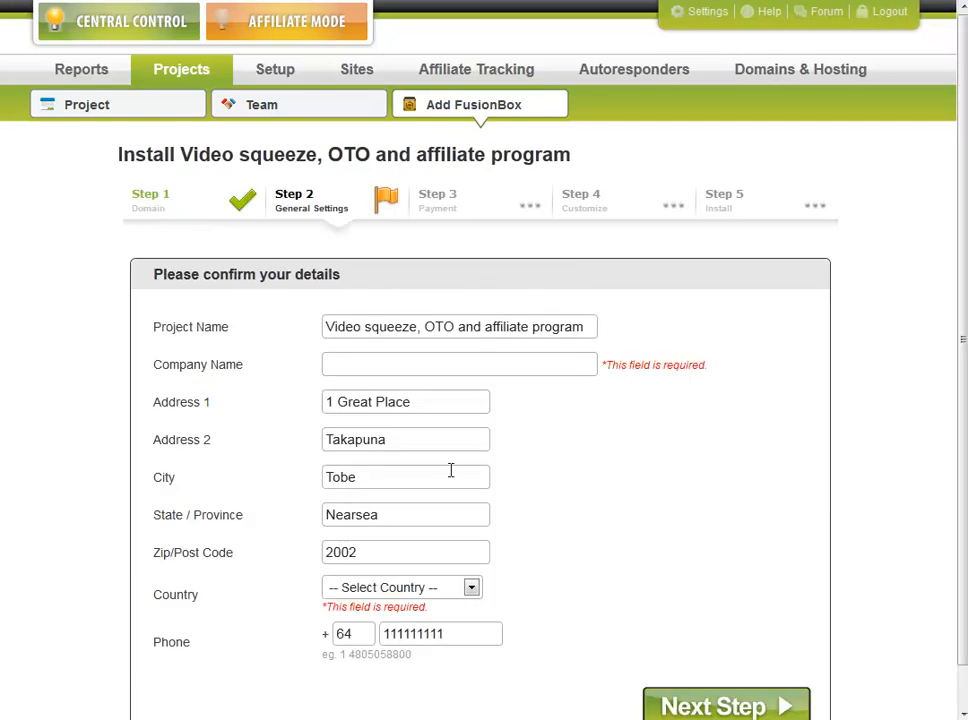
- Set the company name to My Company and submit the general settings of the installation
{"action": "left_click", "coordinate": [440, 367]}
{"action": "type", "text": "My Company"}
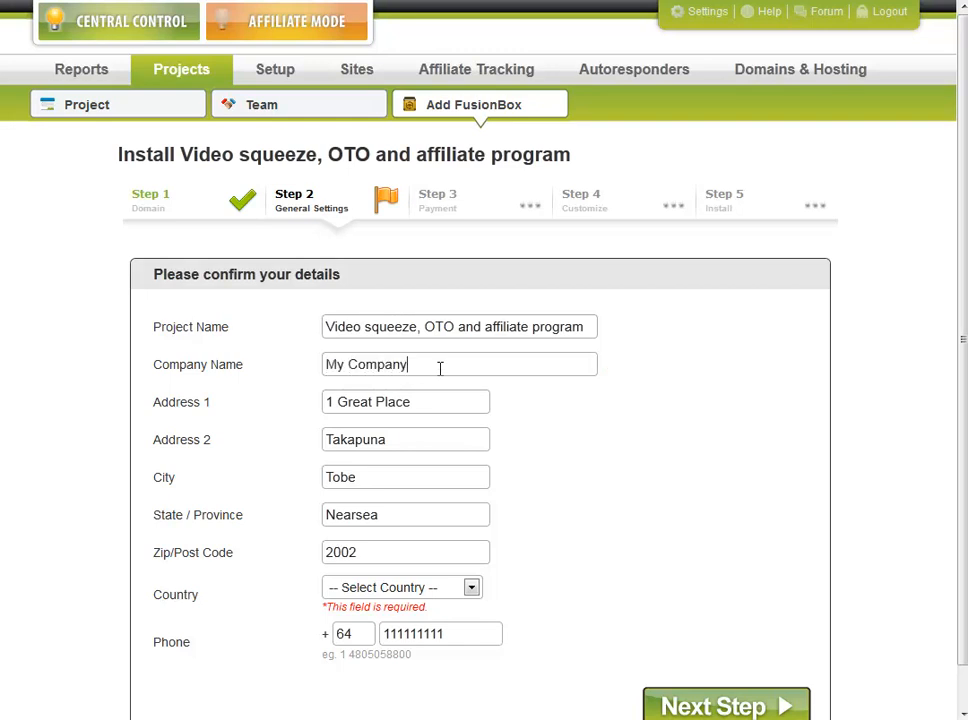
{"action": "left_click", "coordinate": [693, 700]}
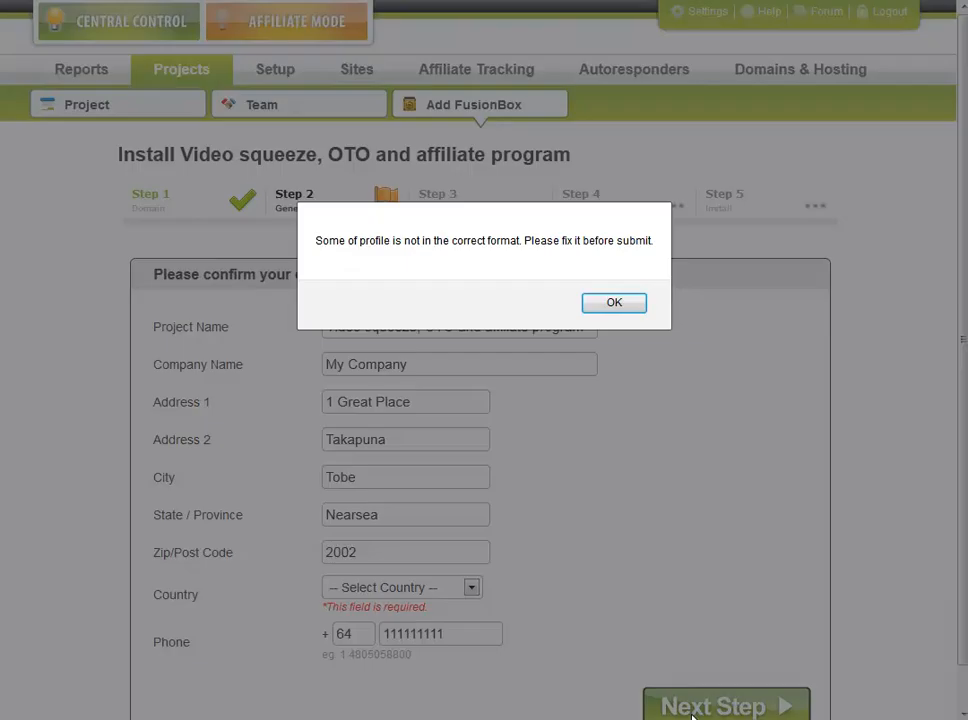
{"action": "left_click", "coordinate": [612, 302]}
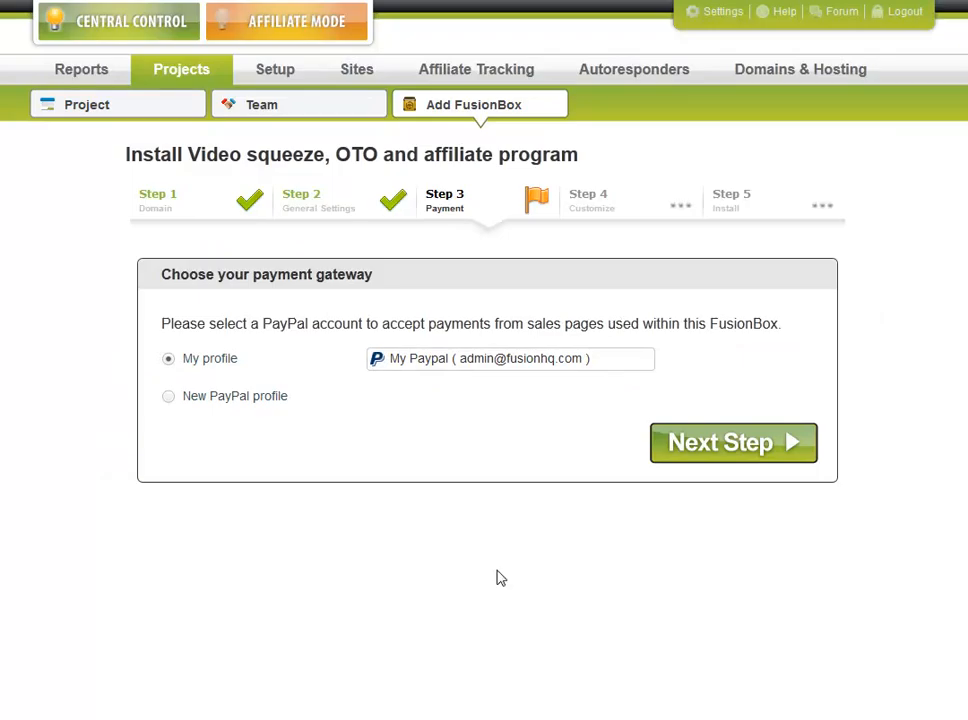
- Keep the existing PayPal profile and the default "Your Name" setting, and install the project
{"action": "left_click", "coordinate": [705, 446]}
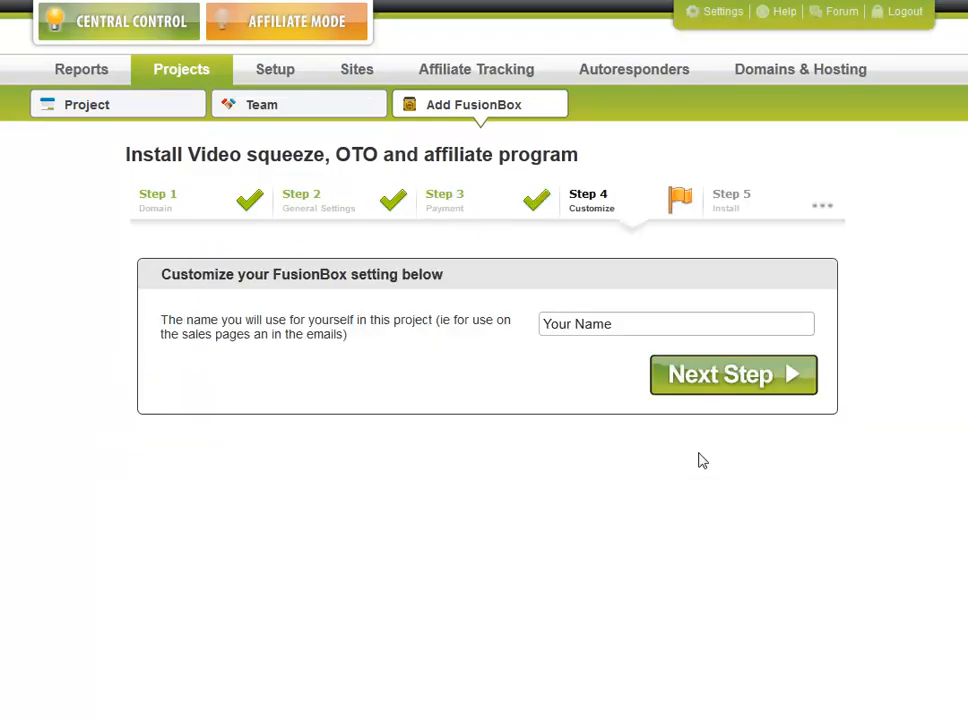
{"action": "left_click", "coordinate": [726, 384]}
{"action": "left_click", "coordinate": [494, 328]}
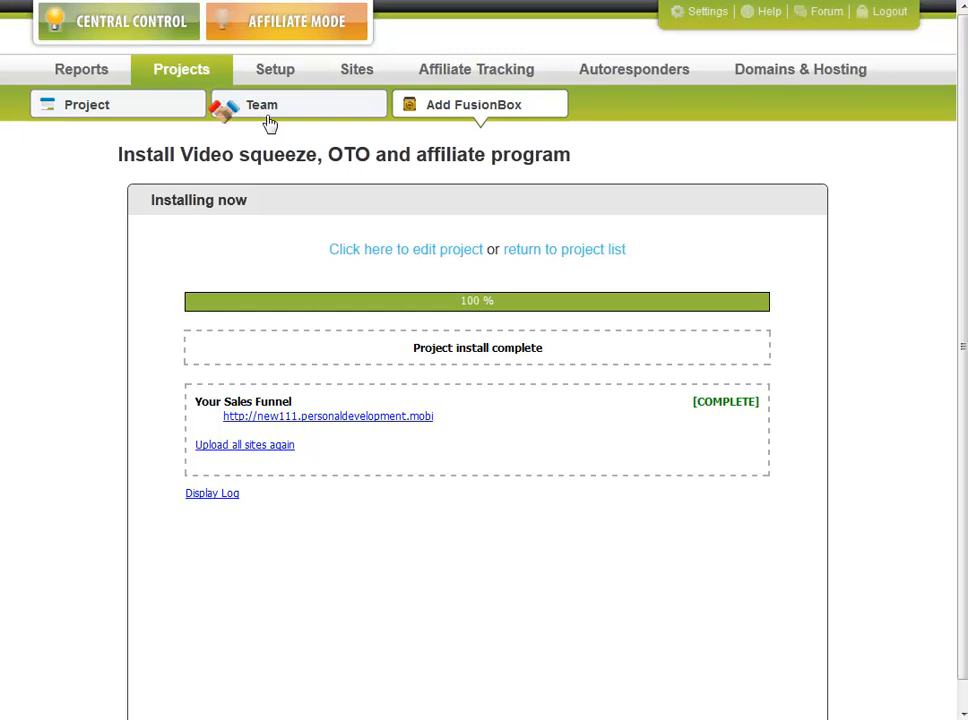
{"action": "left_click", "coordinate": [289, 425]}
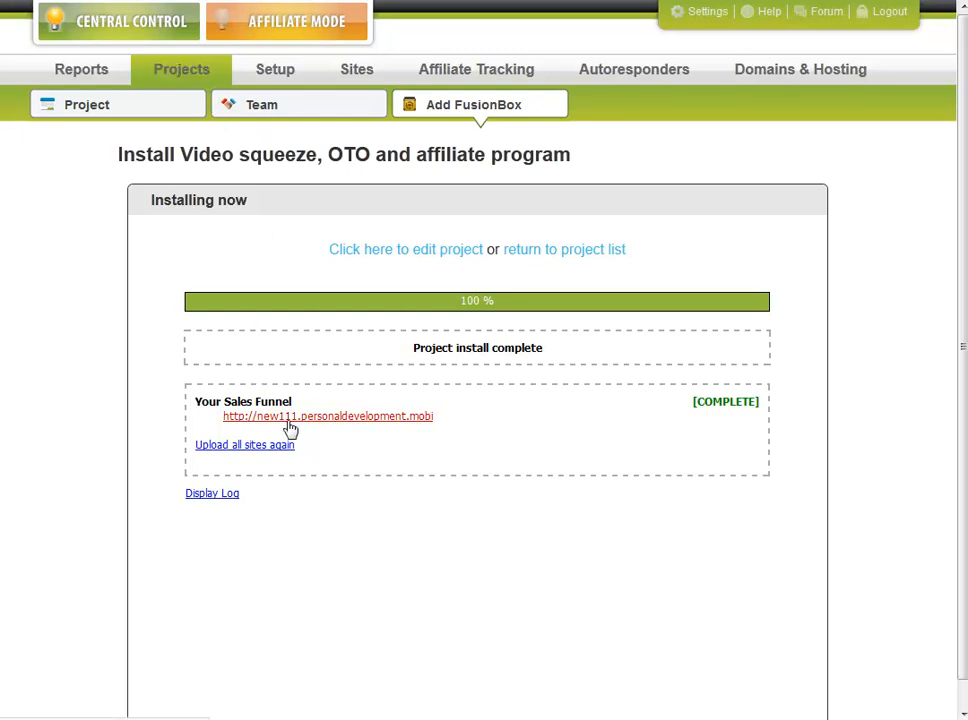
{"action": "left_click_drag", "start_coordinate": [289, 428], "coordinate": [370, 463]}
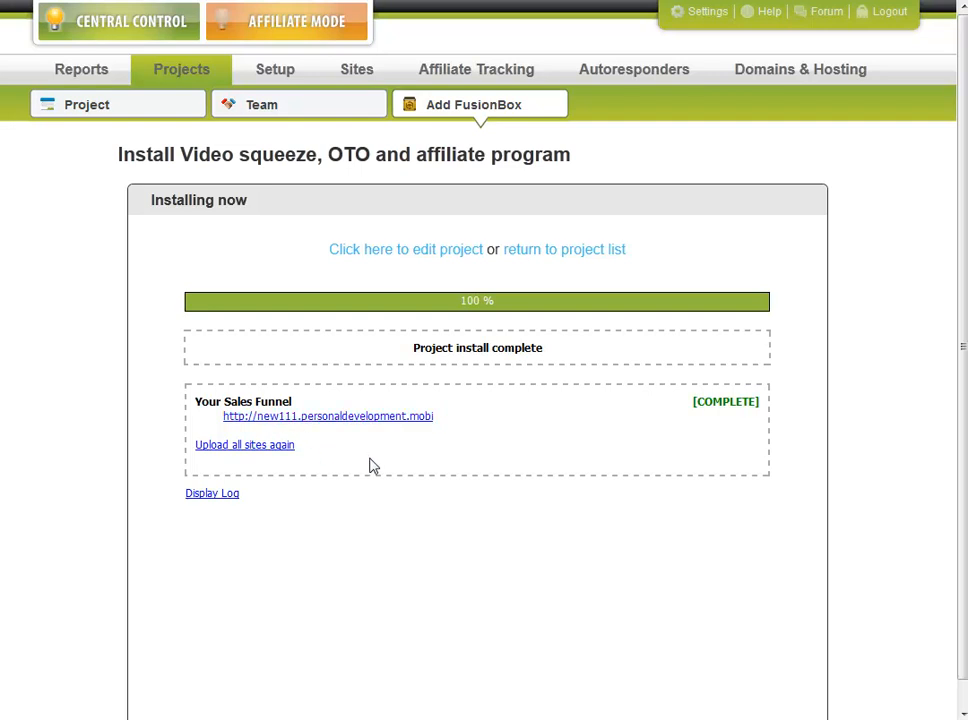
- Look through the list of sales funnels and the list of projects
{"action": "left_click", "coordinate": [348, 76]}
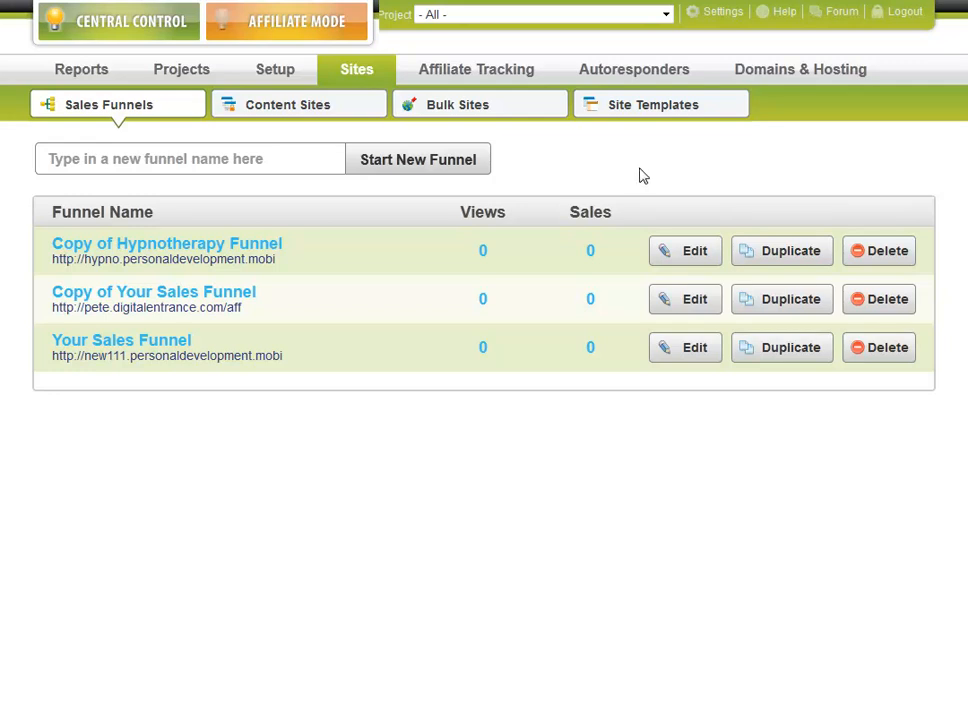
{"action": "left_click", "coordinate": [145, 341]}
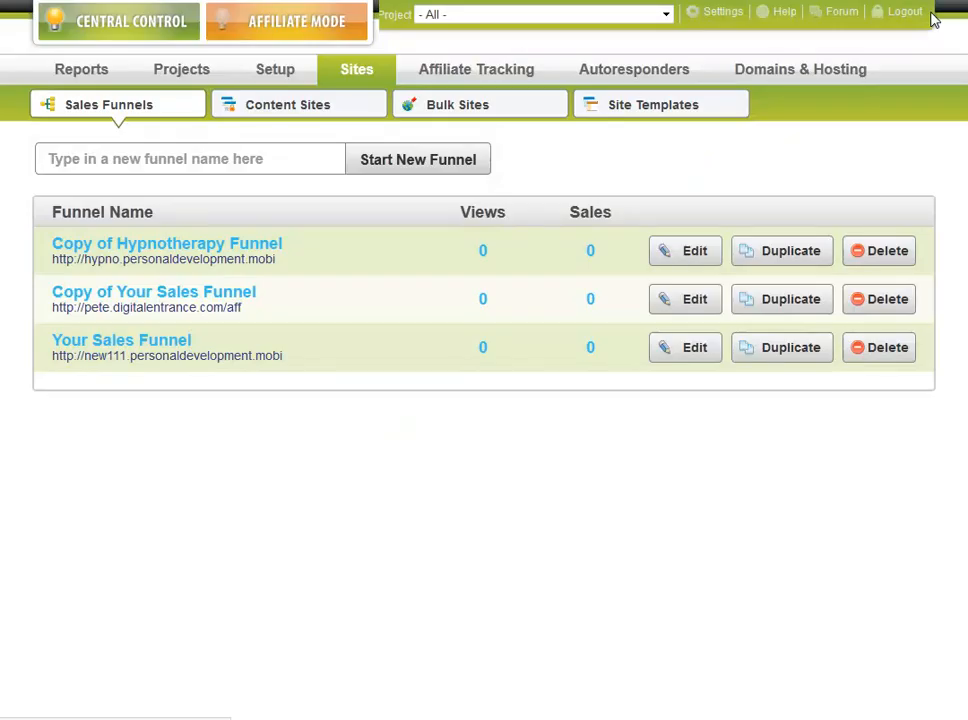
{"action": "left_click", "coordinate": [190, 74]}
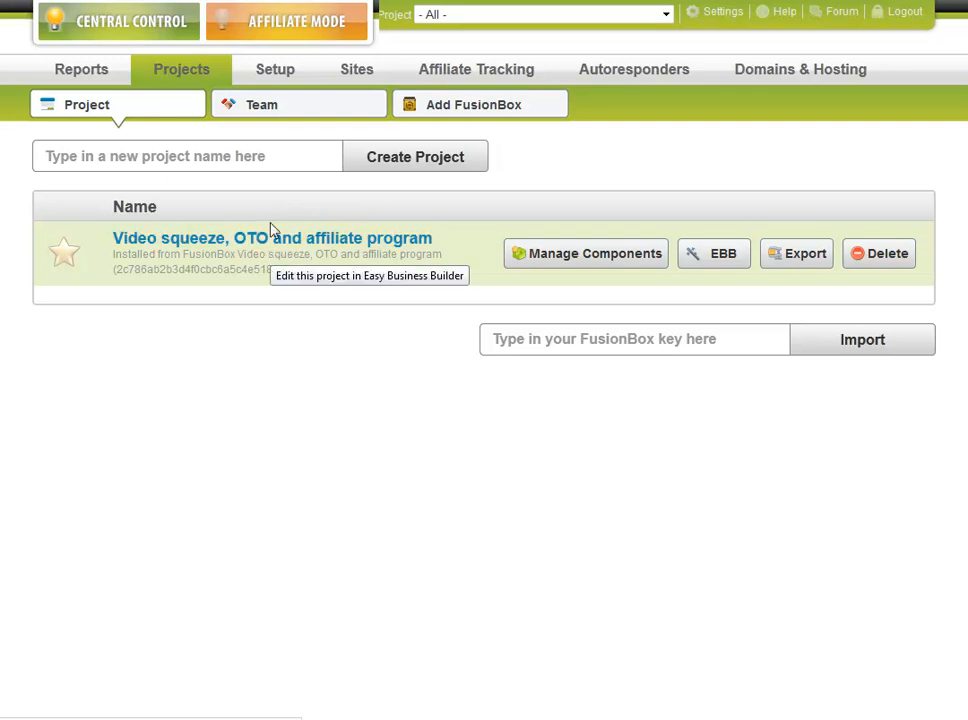
- Open the funnel map of Your Sales Funnel and open its Start page for editing
{"action": "mouse_move", "coordinate": [351, 80]}
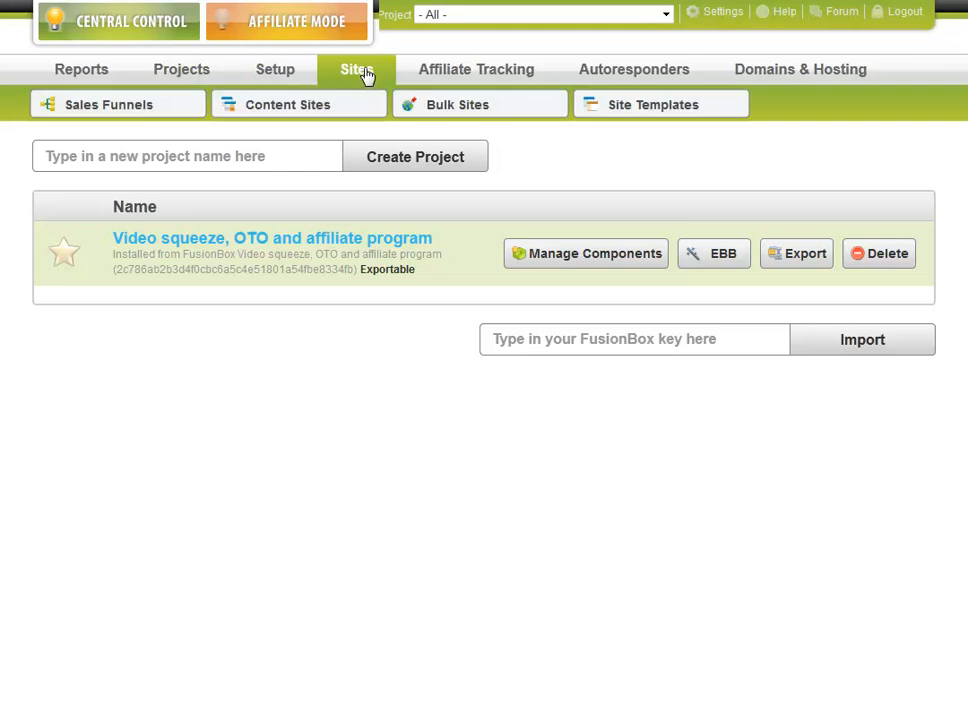
{"action": "left_click", "coordinate": [178, 116]}
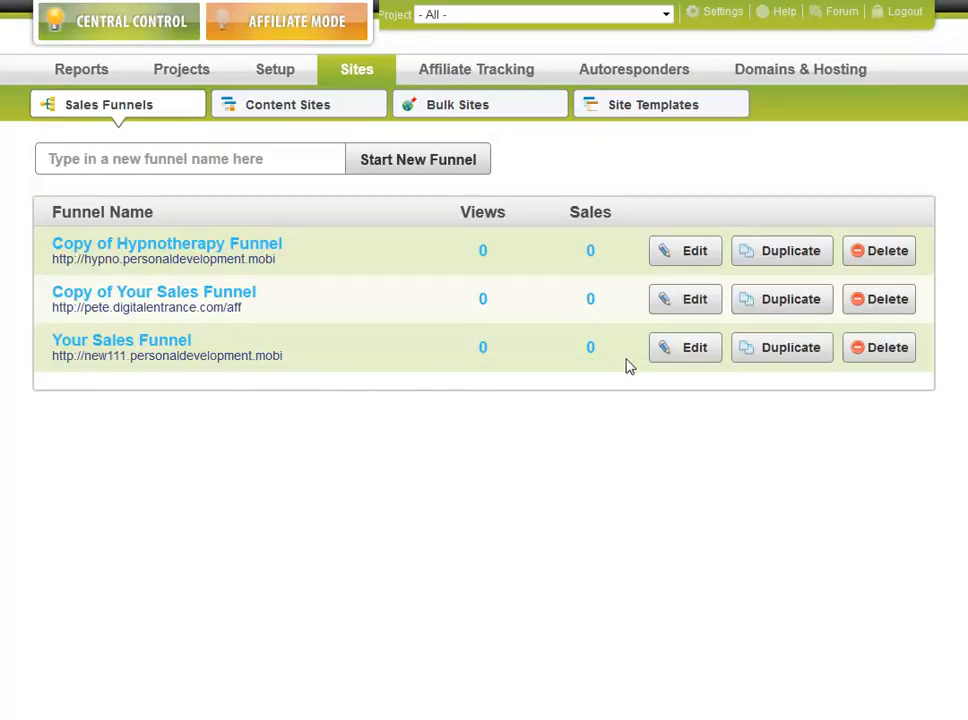
{"action": "left_click", "coordinate": [690, 350]}
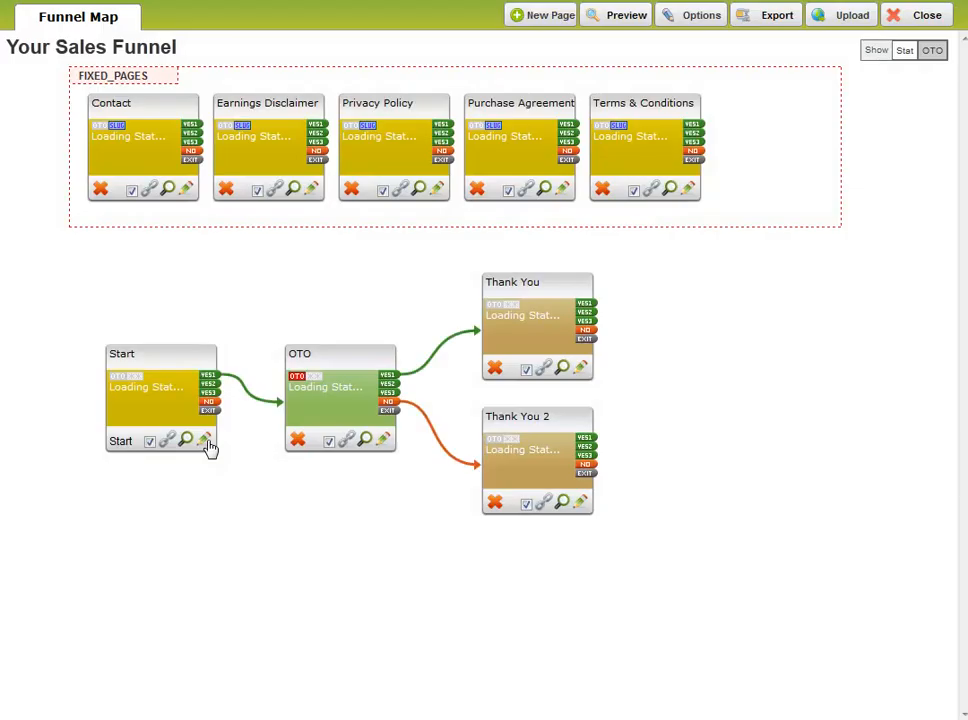
{"action": "left_click", "coordinate": [206, 440]}
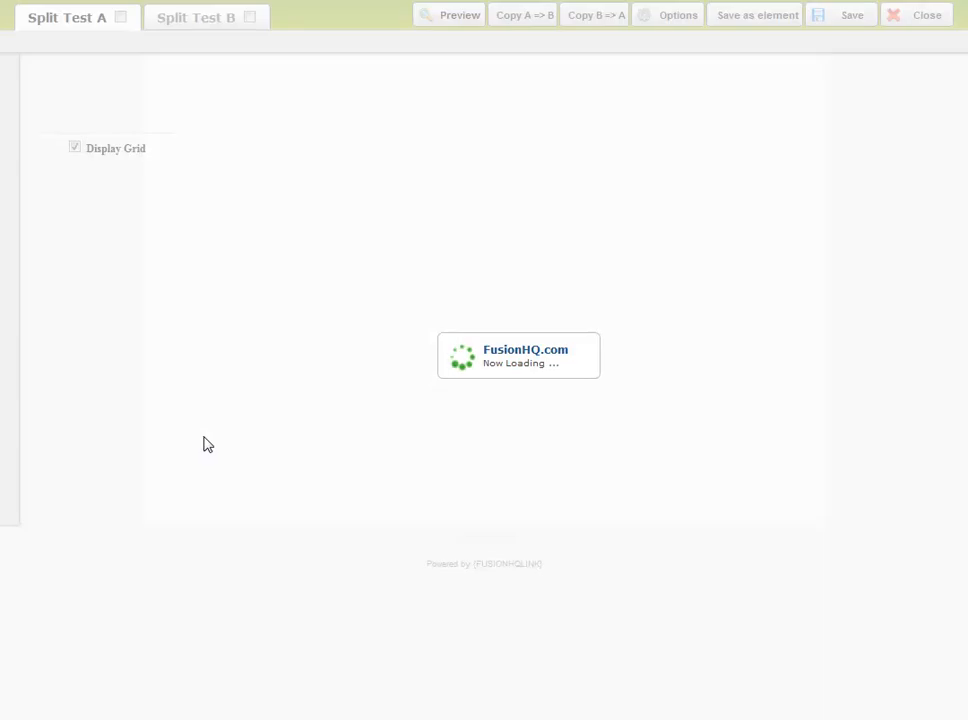
- Add a textbox at the end of the Start page, beneath the second optin form
{"action": "left_click_drag", "start_coordinate": [961, 151], "coordinate": [955, 126]}
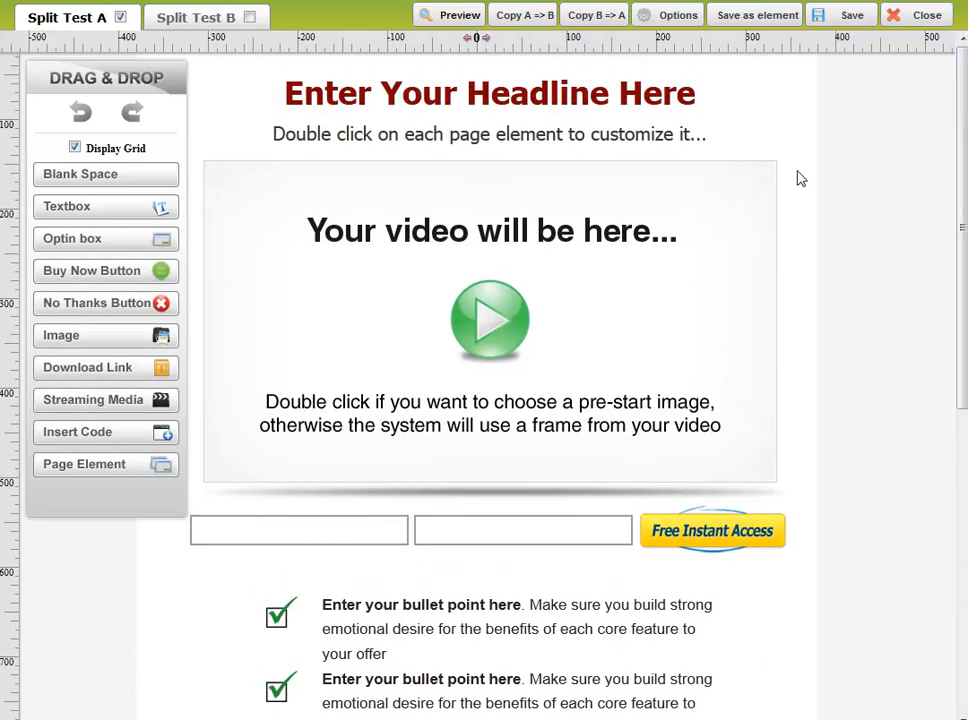
{"action": "mouse_move", "coordinate": [397, 261]}
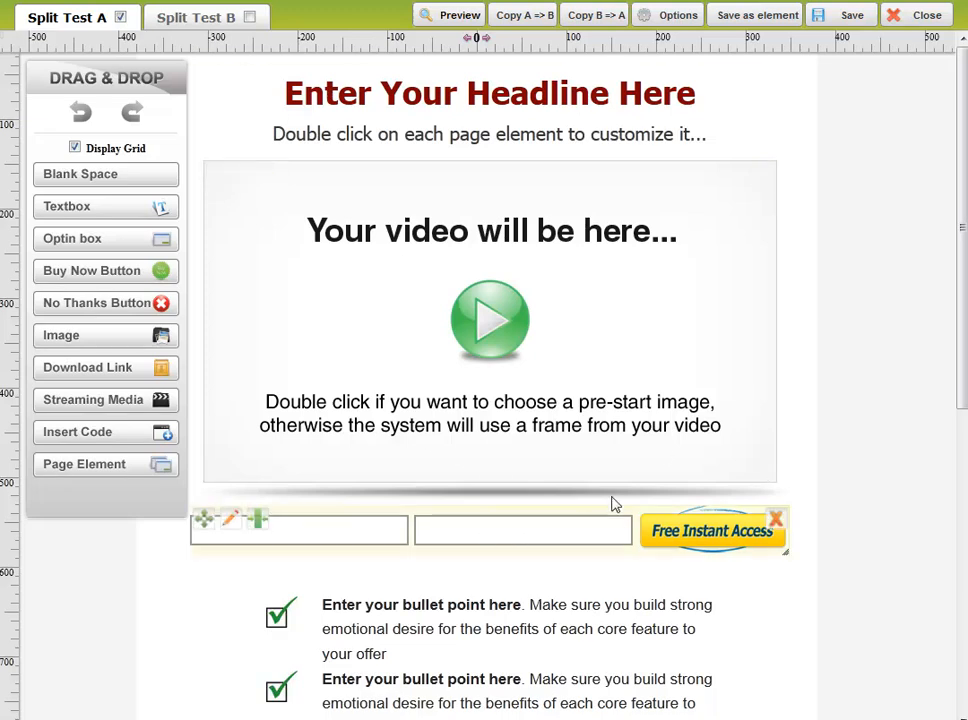
{"action": "scroll", "coordinate": [583, 520], "scroll_direction": "down", "scroll_amount": 5}
{"action": "scroll", "coordinate": [640, 503], "scroll_direction": "down", "scroll_amount": 1}
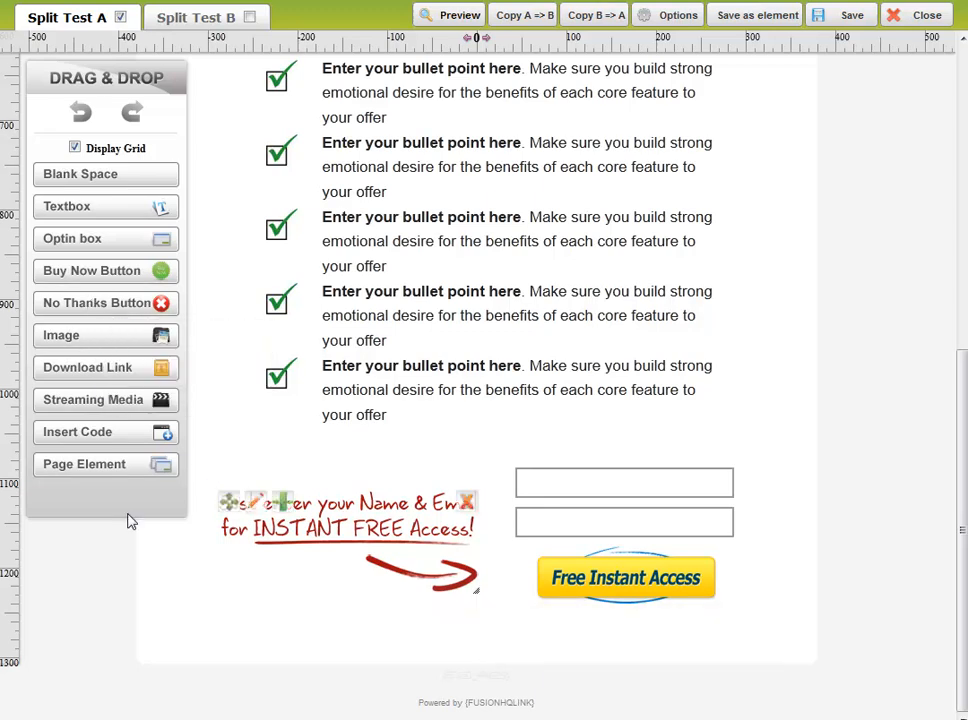
{"action": "left_click_drag", "start_coordinate": [78, 213], "coordinate": [402, 648]}
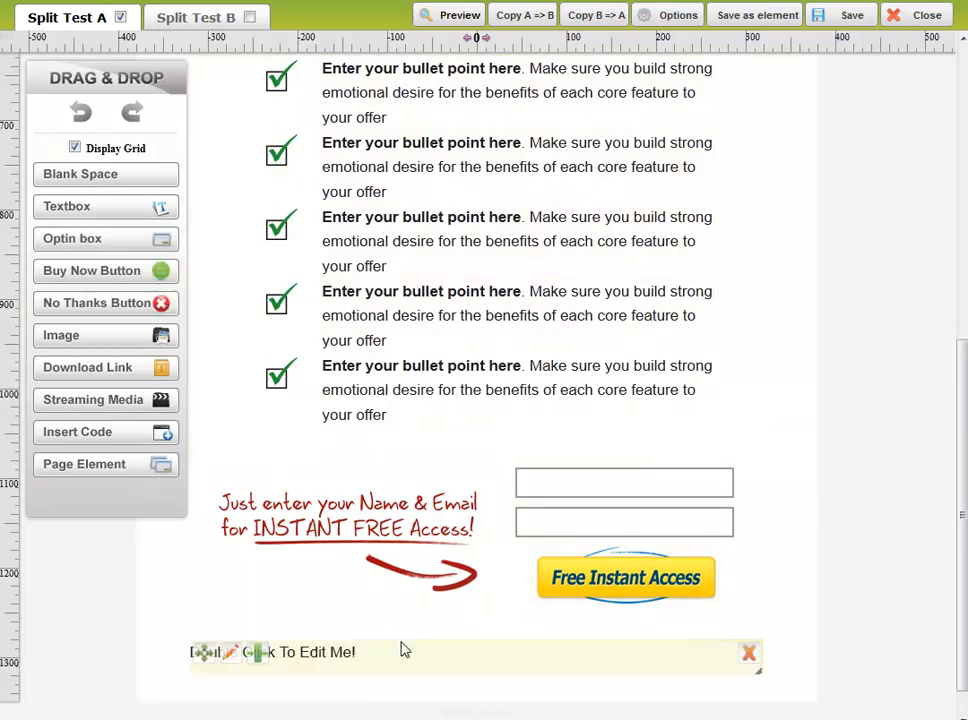
- Replace the new textbox's placeholder with "I look forward to welcoming you on the other side" and a separate line reading [[$YOURNAME]]
{"action": "double_click", "coordinate": [393, 665]}
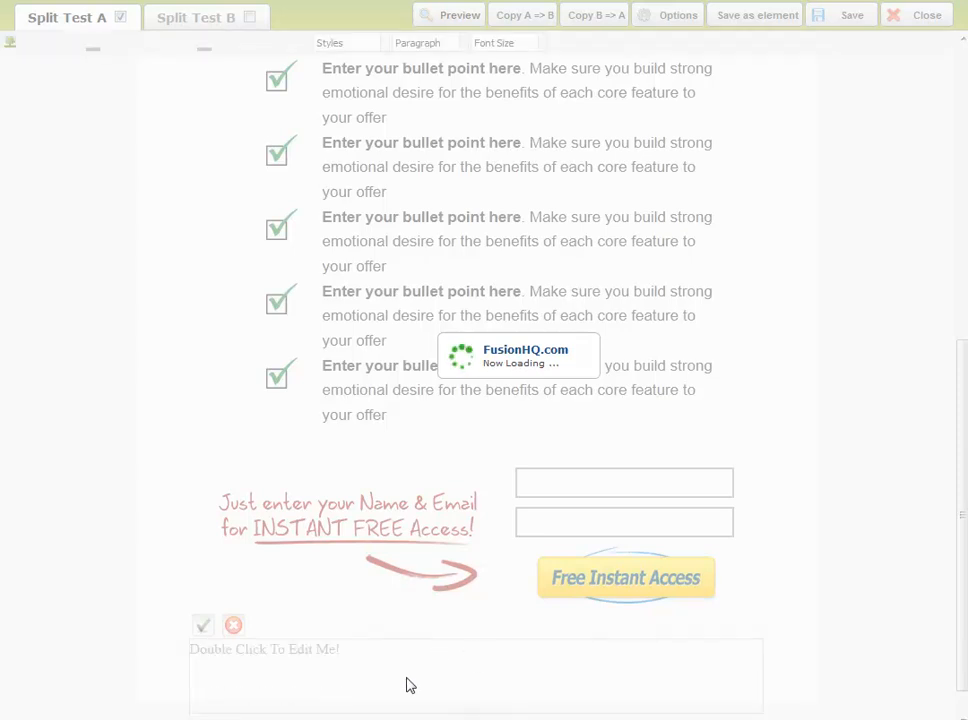
{"action": "left_click_drag", "start_coordinate": [374, 659], "coordinate": [169, 705]}
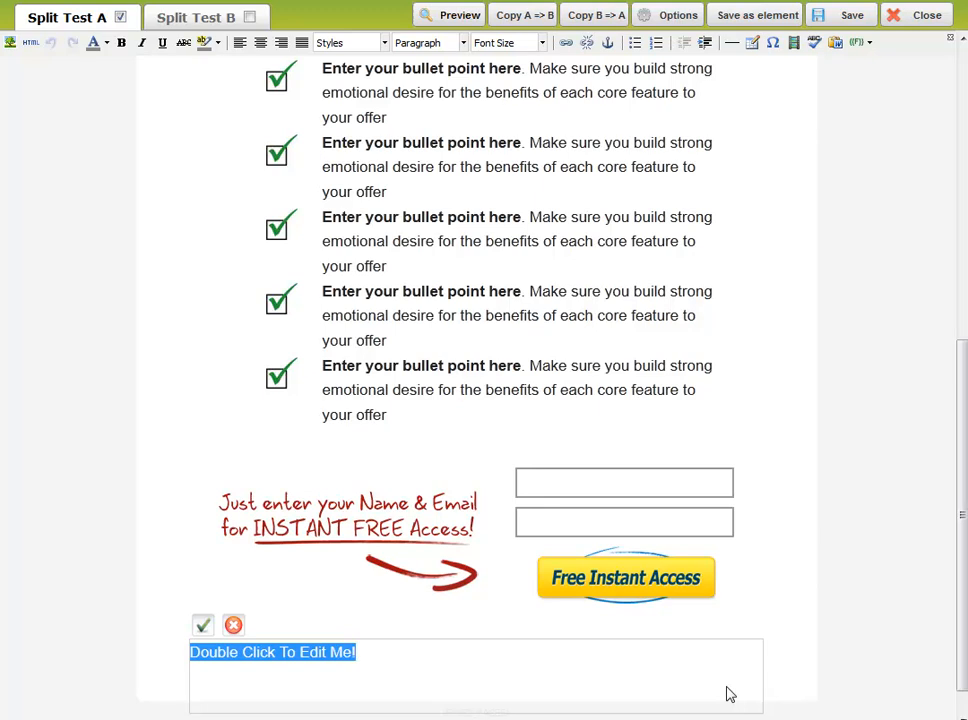
{"action": "type", "text": "Wel"}
{"action": "key", "text": "BackSpace"}
{"action": "key", "text": "BackSpace"}
{"action": "key", "text": "BackSpace"}
{"action": "type", "text": "I look for"}
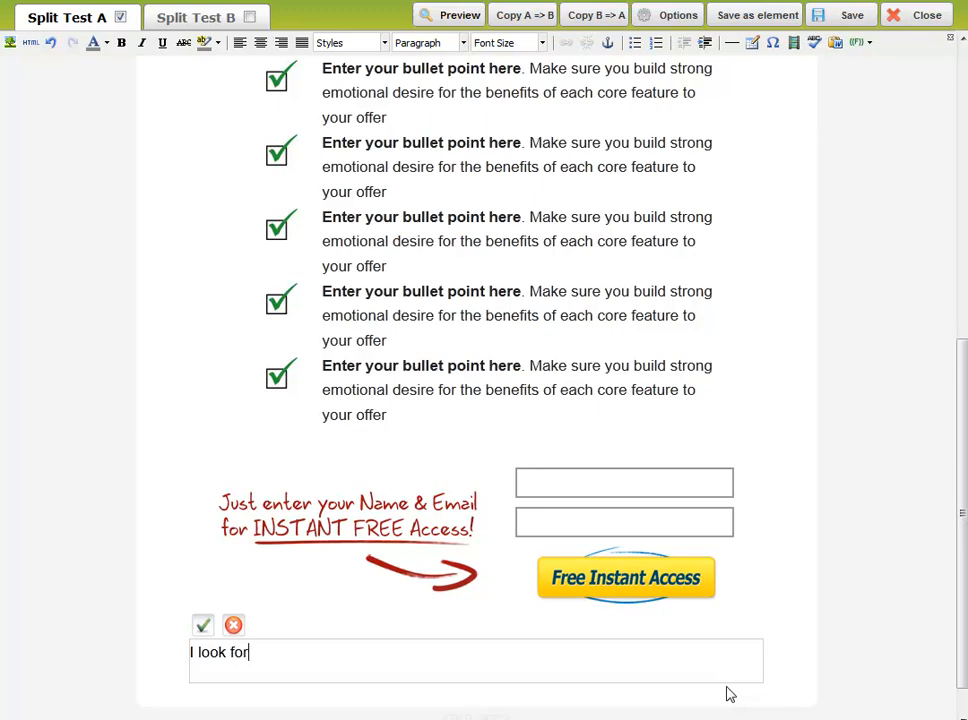
{"action": "type", "text": "ward to welcomi"}
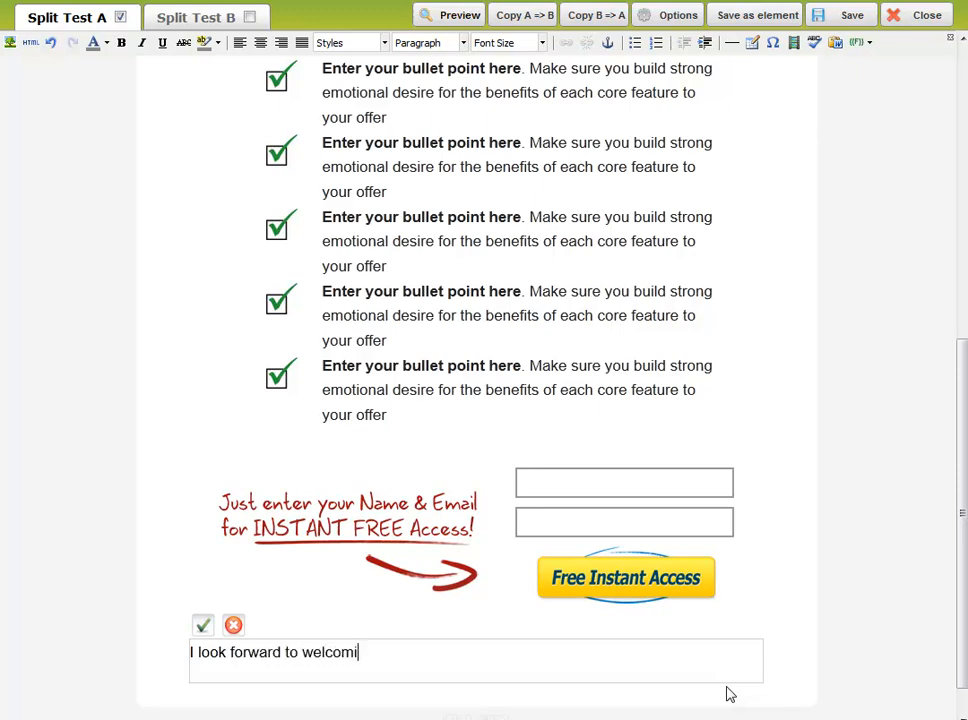
{"action": "type", "text": "ng you on the ot"}
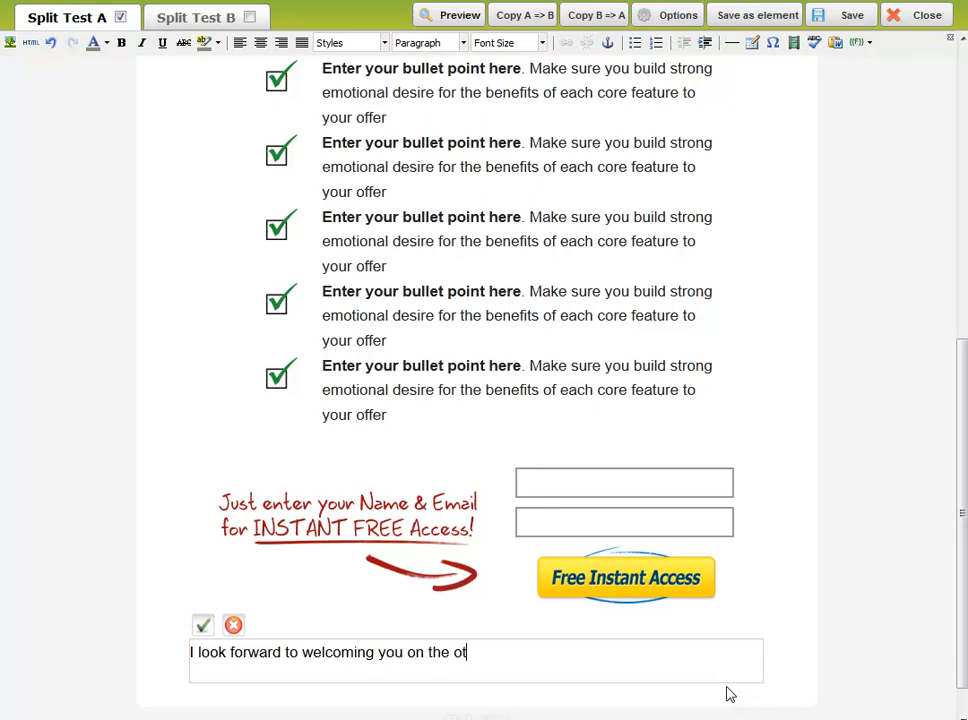
{"action": "type", "text": "her side"}
{"action": "key", "text": "Return"}
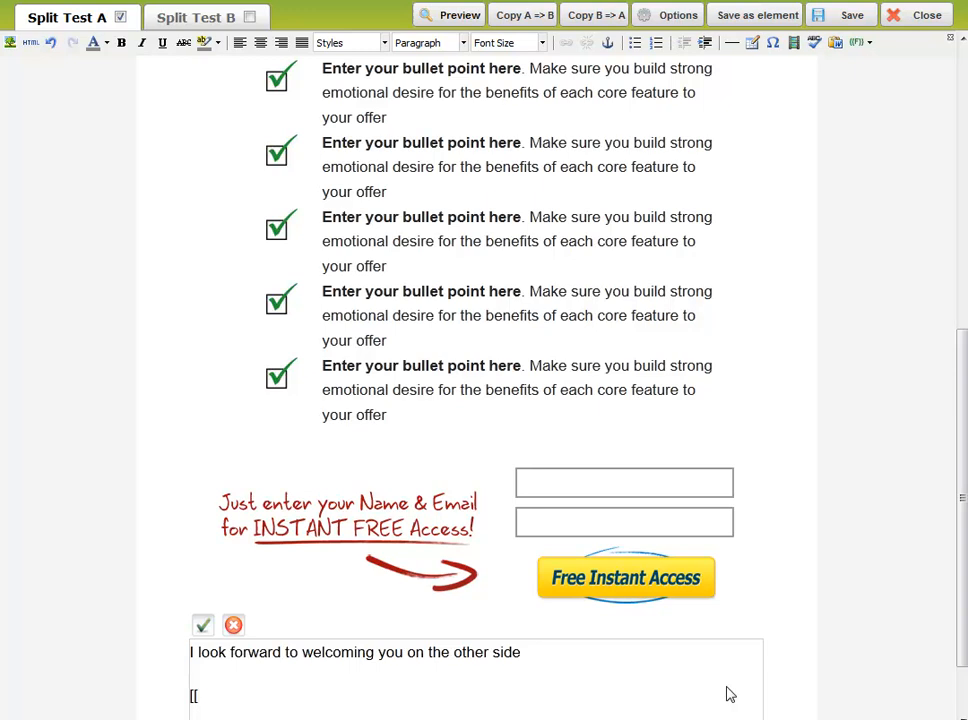
{"action": "type", "text": "OURNAME"}
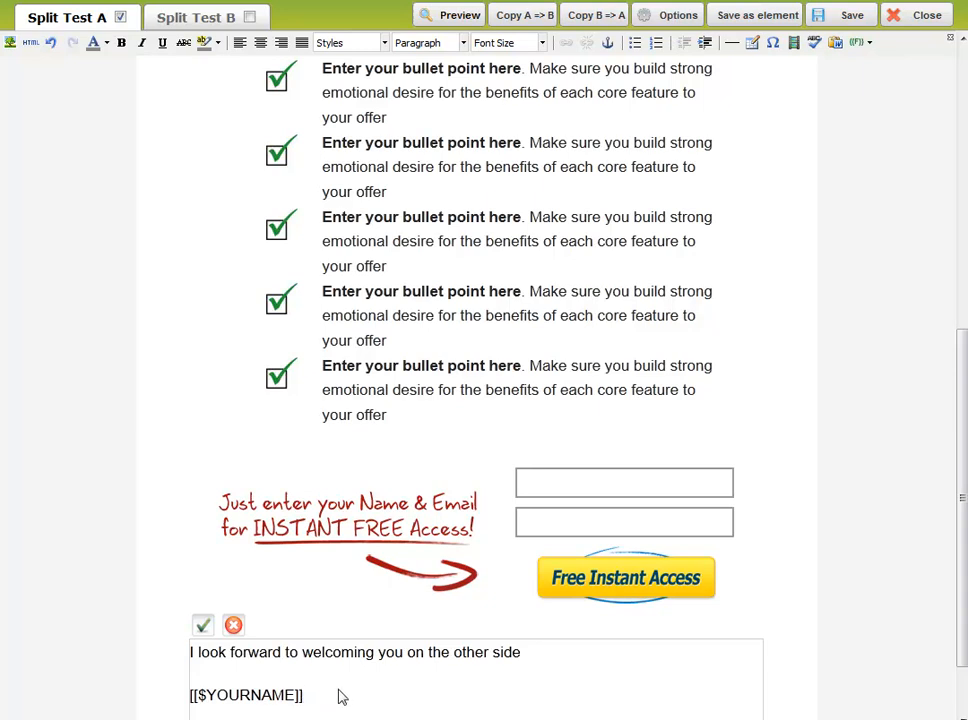
{"action": "left_click", "coordinate": [201, 628]}
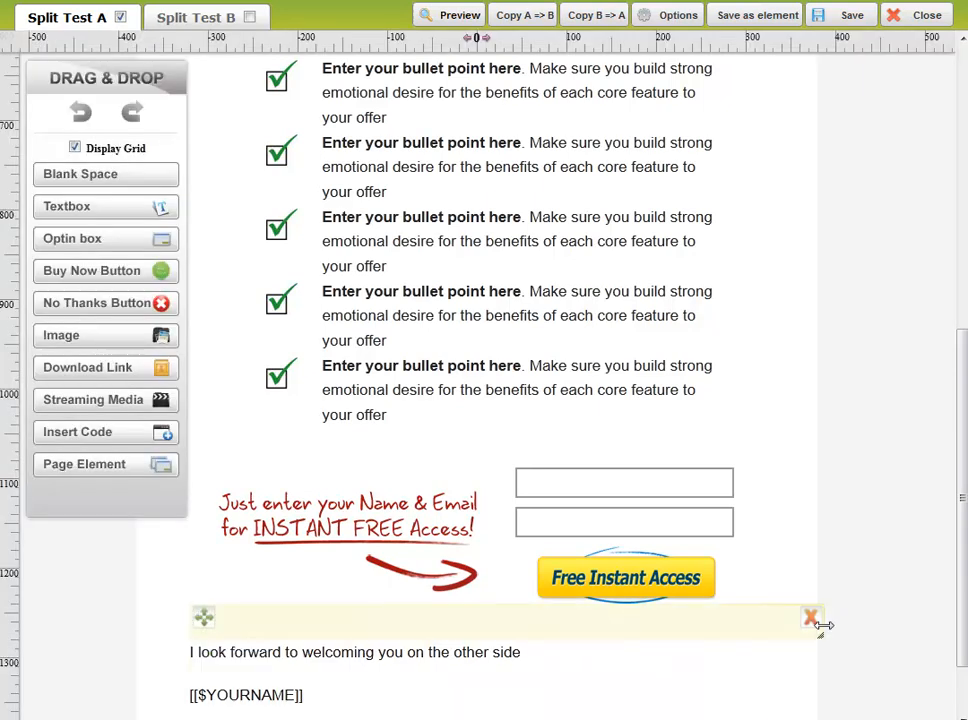
- Save the Start page and close it to return to the funnel map
{"action": "left_click", "coordinate": [850, 15]}
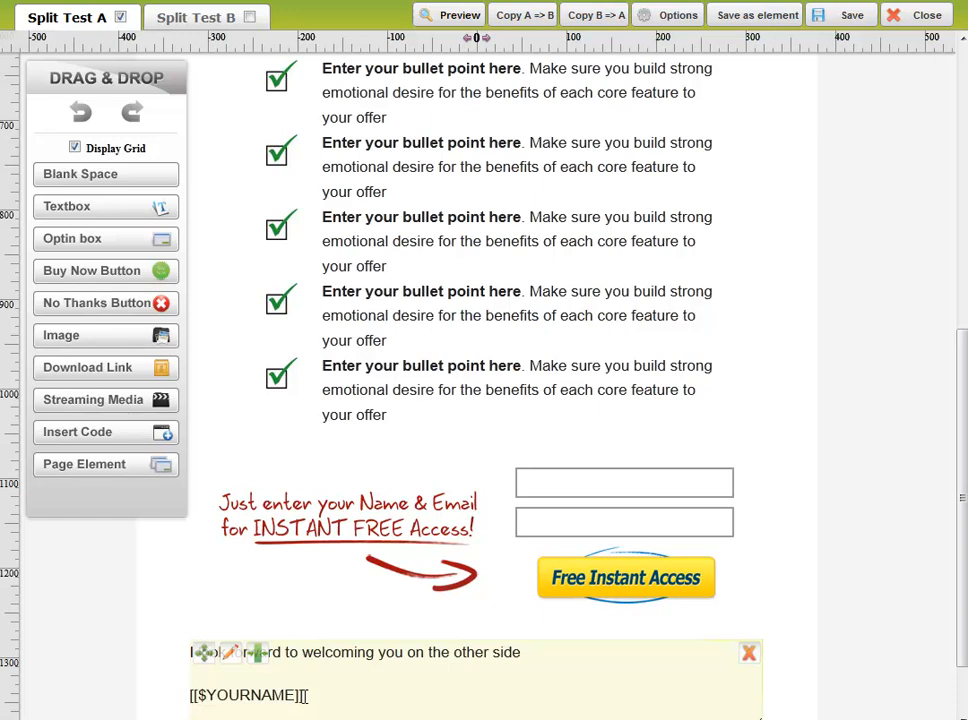
{"action": "scroll", "coordinate": [565, 355], "scroll_direction": "up", "scroll_amount": 5}
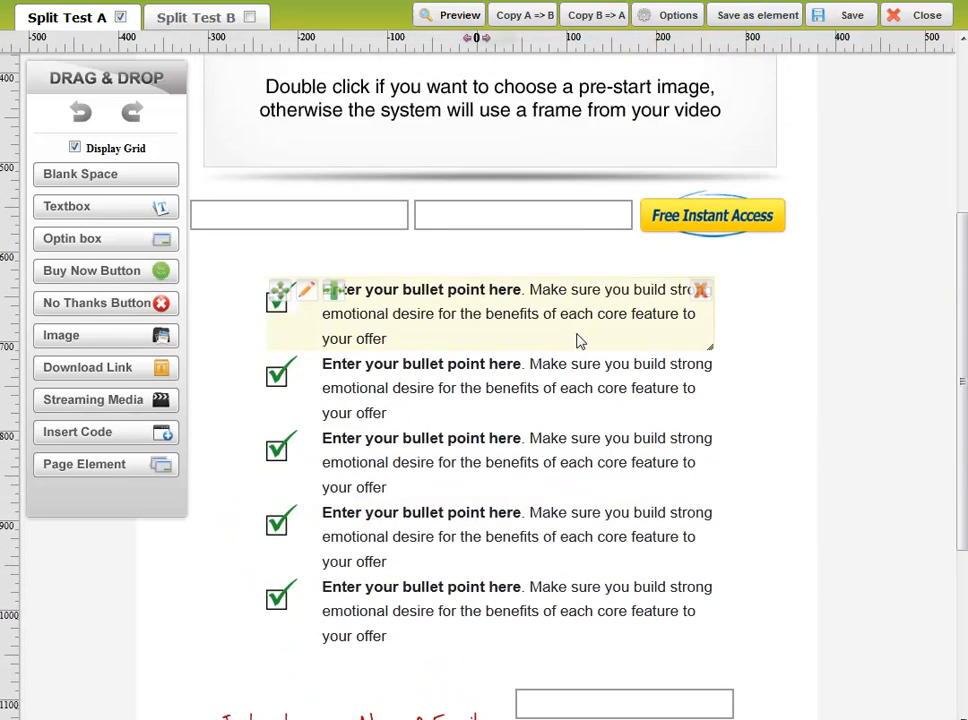
{"action": "left_click", "coordinate": [908, 15]}
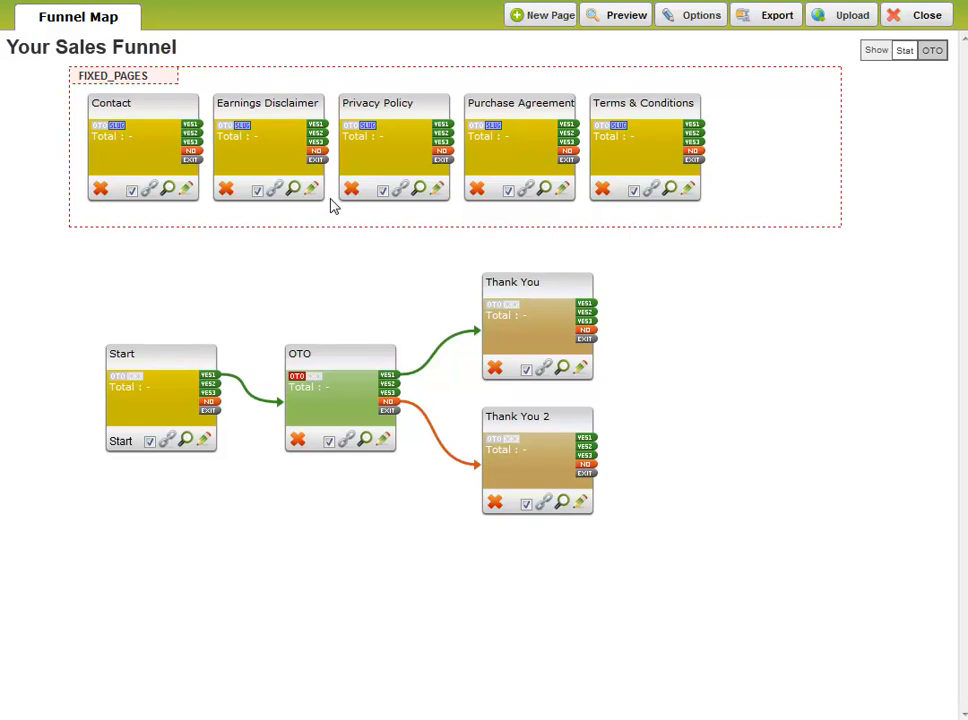
- Open the OTO page for editing and view the sign-off section near its end
{"action": "left_click", "coordinate": [385, 440]}
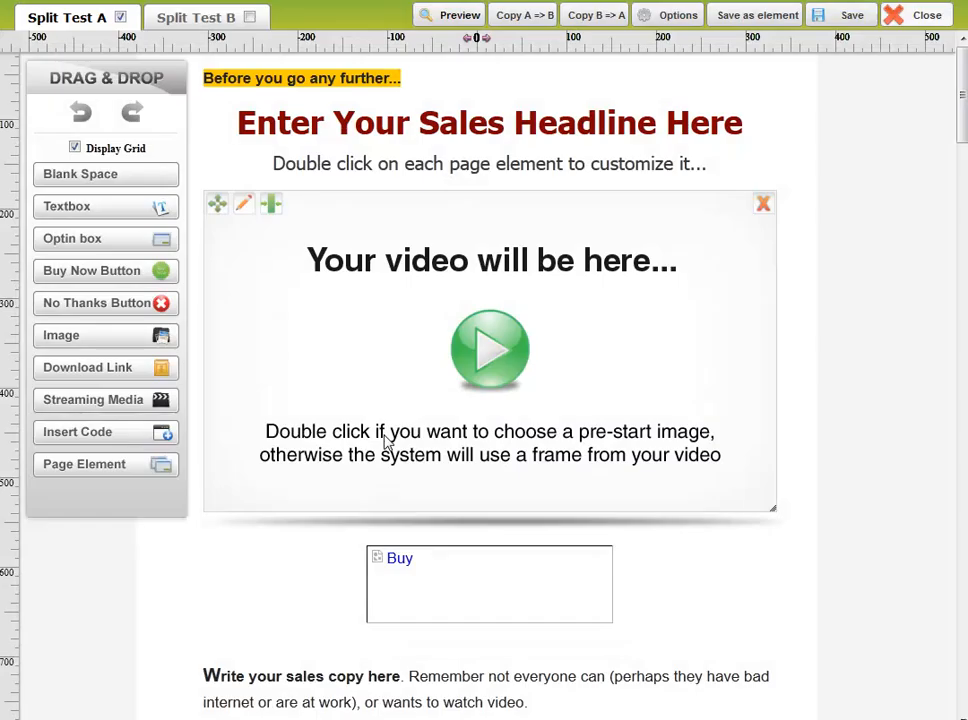
{"action": "left_click_drag", "start_coordinate": [961, 100], "coordinate": [944, 674]}
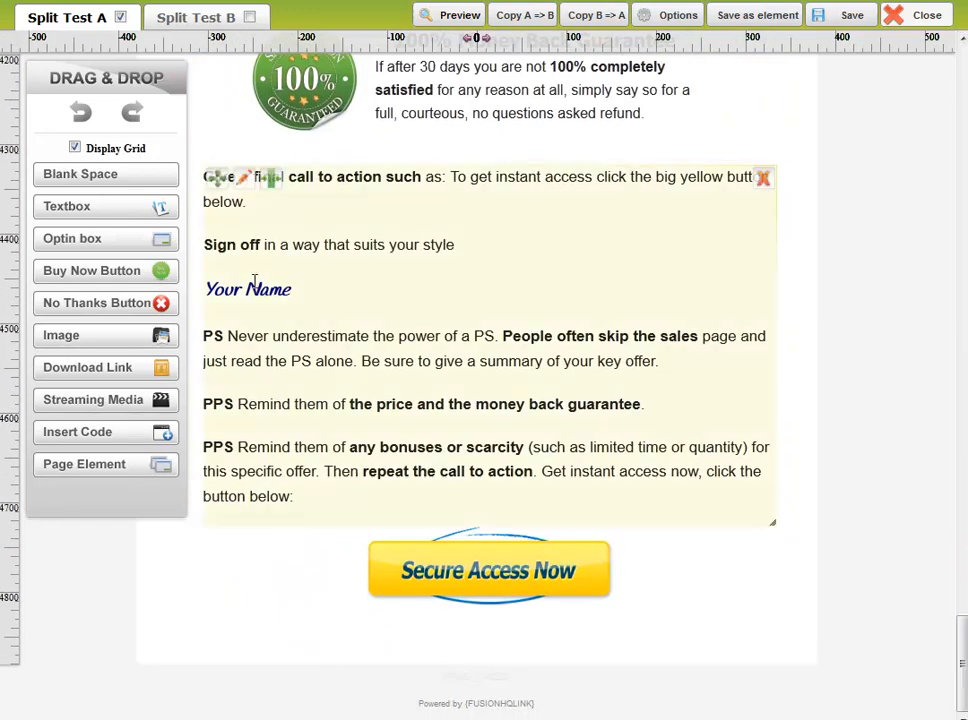
- Replace "Your Name" in the OTO page's sign-off with [[$YOURNAME]], and save and close the page
{"action": "left_click", "coordinate": [345, 289]}
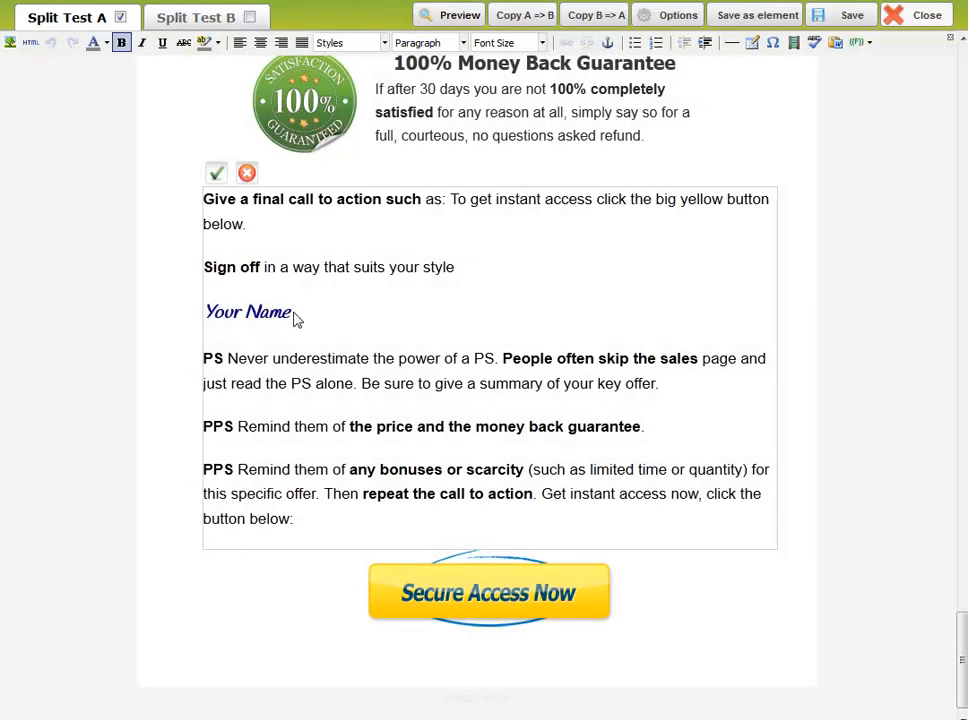
{"action": "left_click_drag", "start_coordinate": [292, 317], "coordinate": [204, 313]}
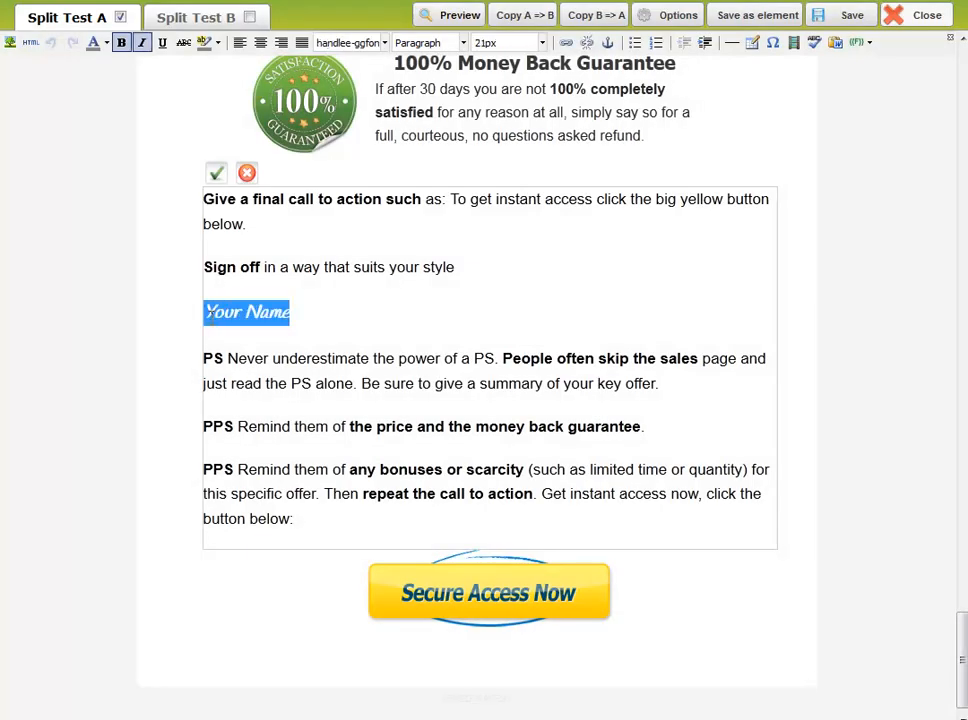
{"action": "type", "text": "L[#"}
{"action": "key", "text": "BackSpace"}
{"action": "type", "text": "$"}
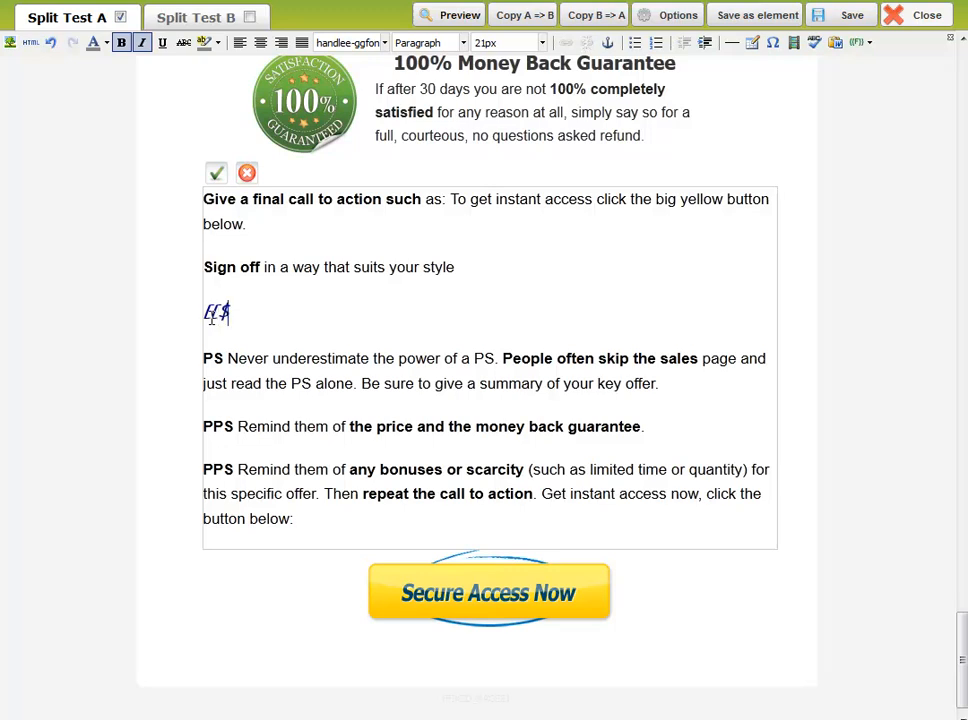
{"action": "type", "text": "YOURNAME"}
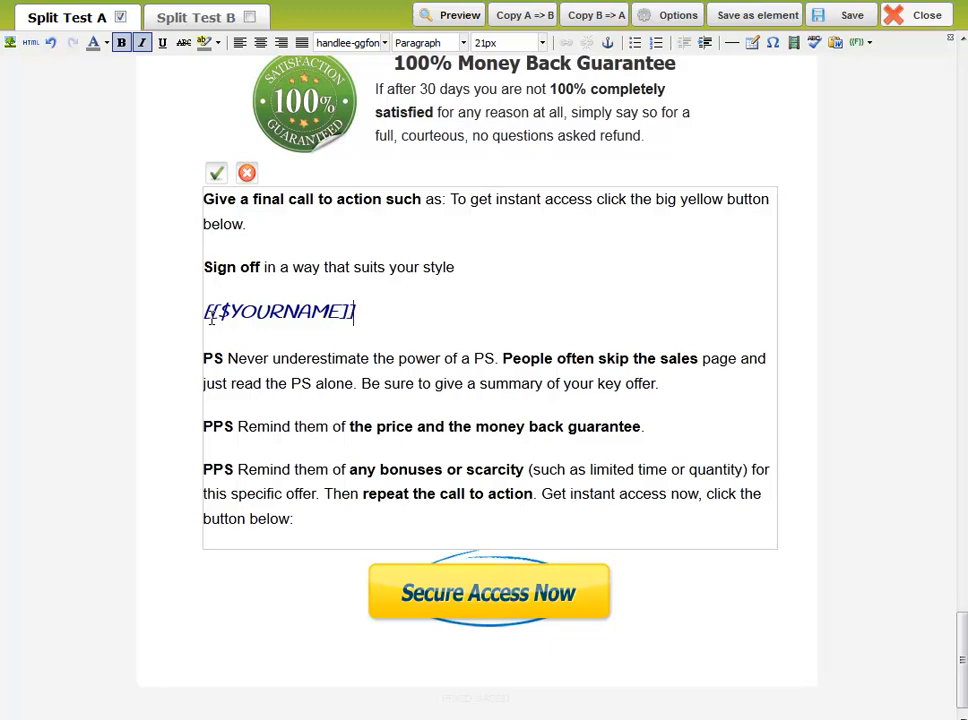
{"action": "left_click", "coordinate": [217, 172]}
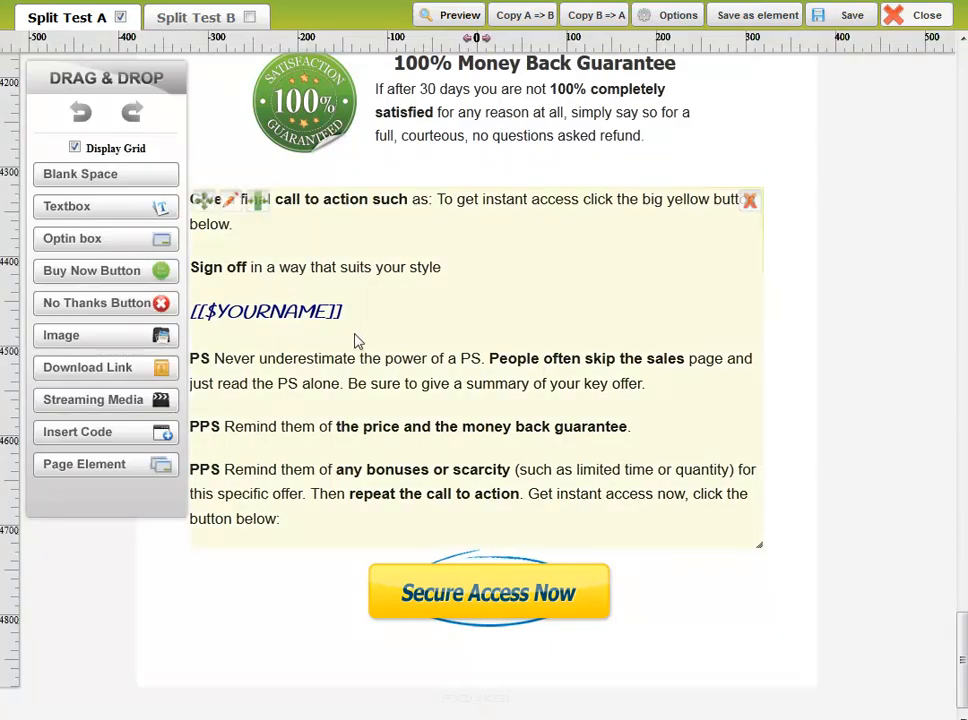
{"action": "left_click", "coordinate": [851, 17]}
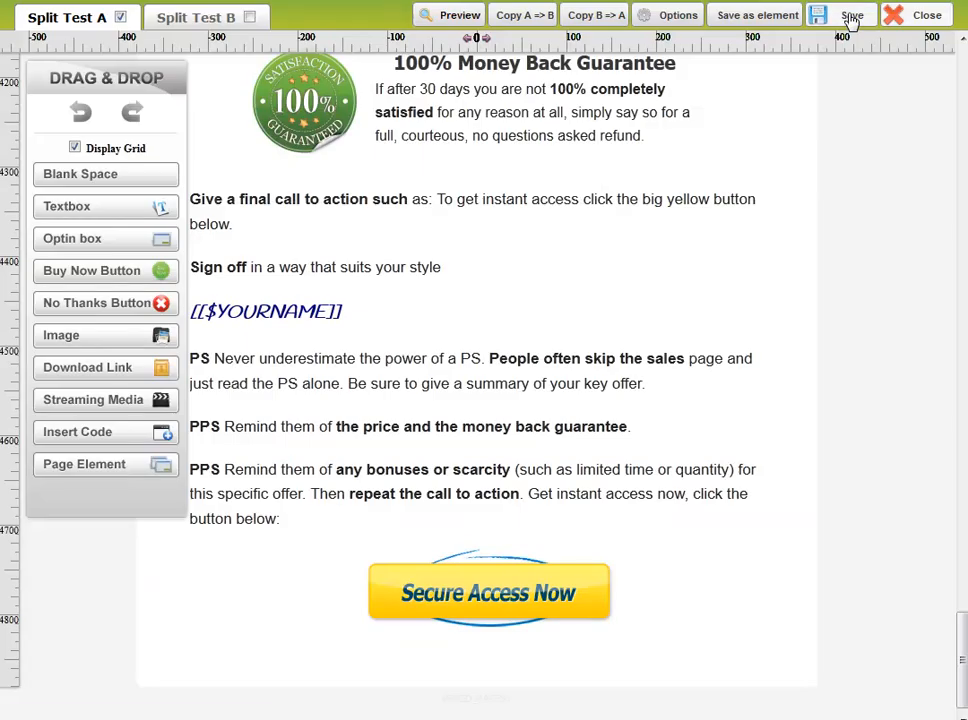
{"action": "left_click", "coordinate": [925, 18]}
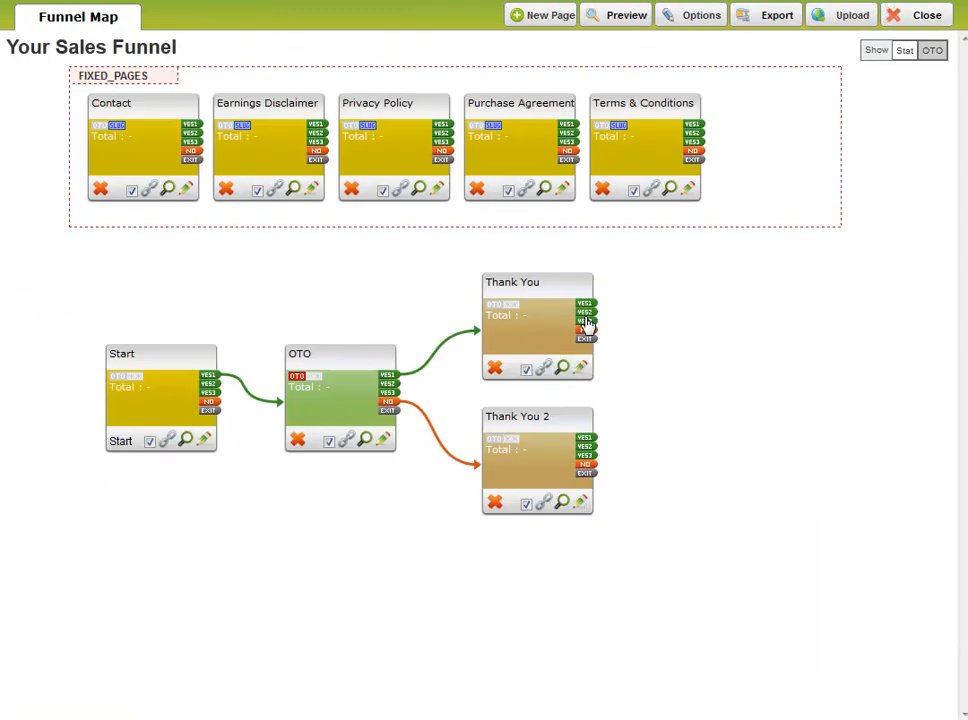
- Open the Thank You page, examine its download buttons and return to the funnel map
{"action": "left_click", "coordinate": [580, 367]}
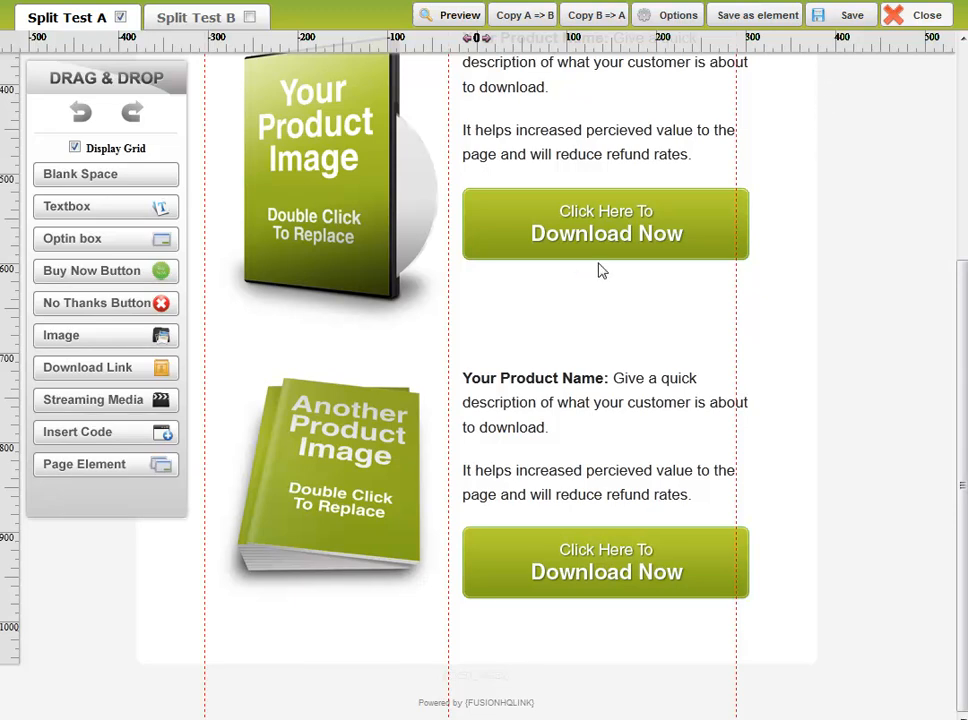
{"action": "mouse_move", "coordinate": [646, 261]}
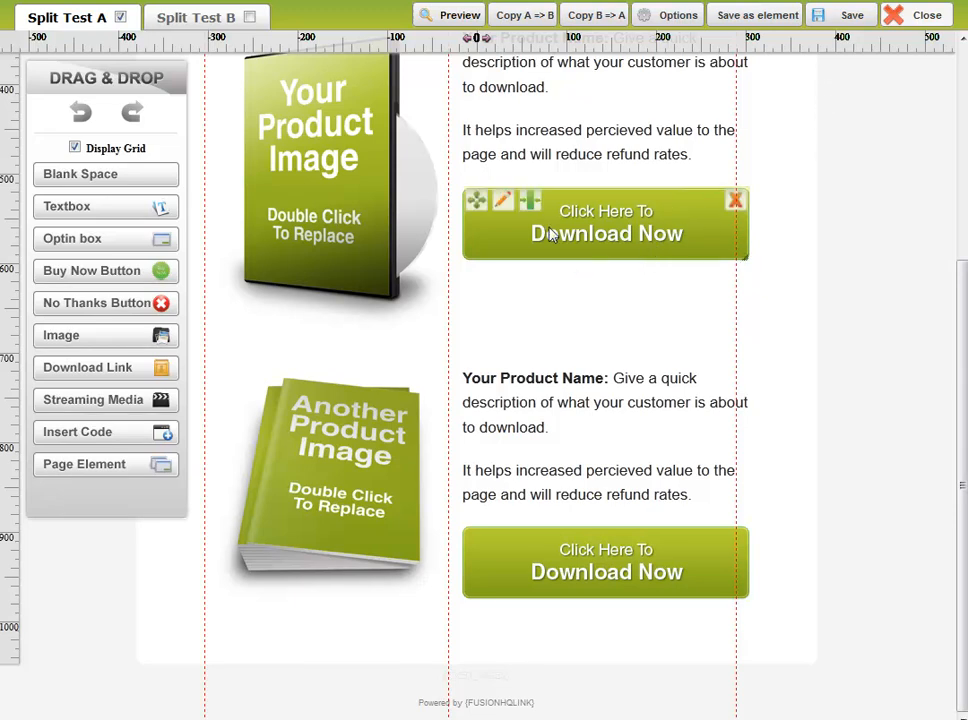
{"action": "mouse_move", "coordinate": [698, 201]}
{"action": "left_click", "coordinate": [891, 15]}
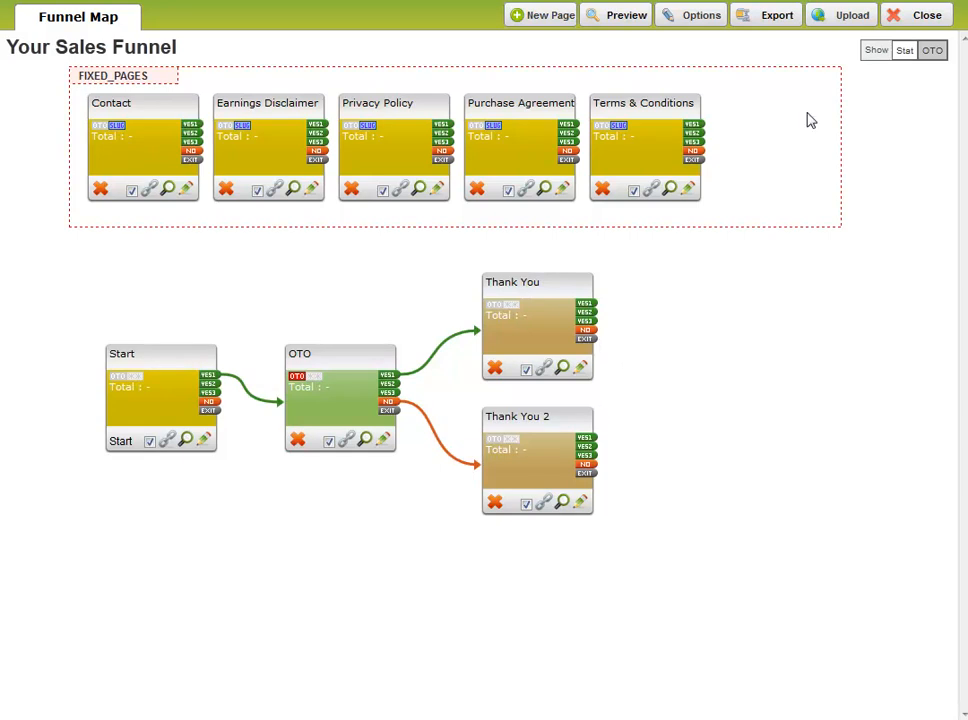
- Leave the funnel map and open the Day 1 message of "Your Autoresponder Sequence For Optins" for editing
{"action": "left_click", "coordinate": [926, 18]}
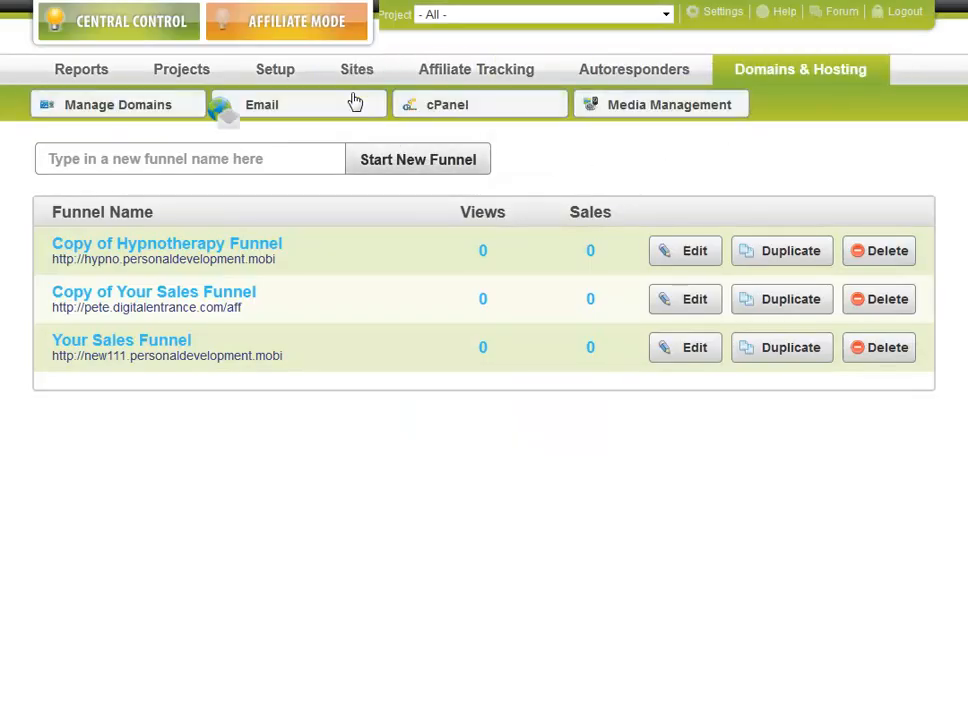
{"action": "left_click", "coordinate": [610, 70]}
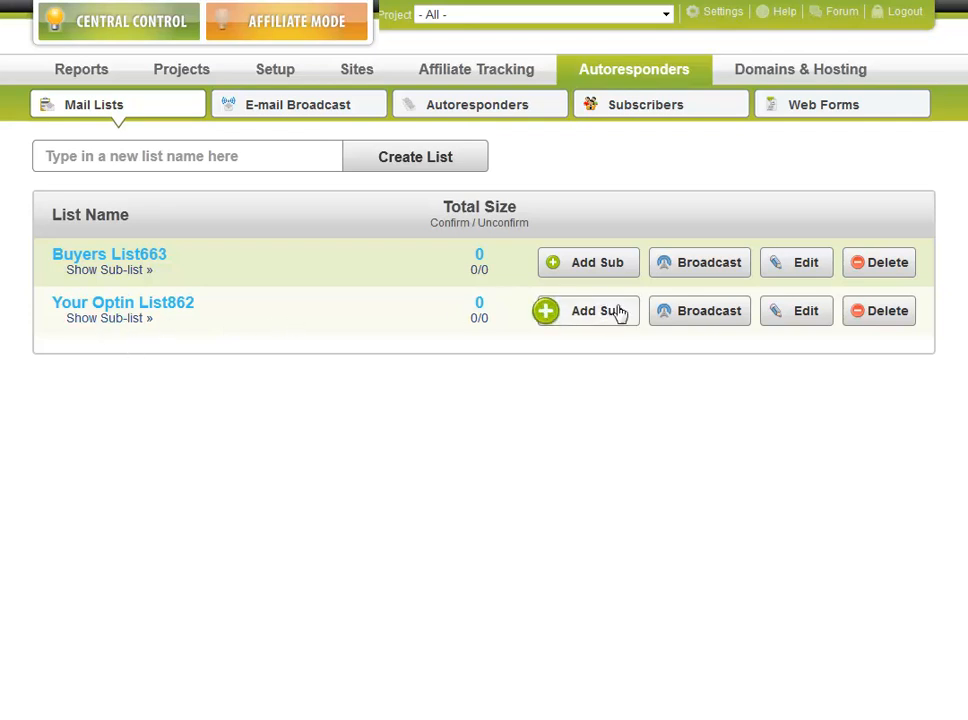
{"action": "left_click", "coordinate": [462, 111]}
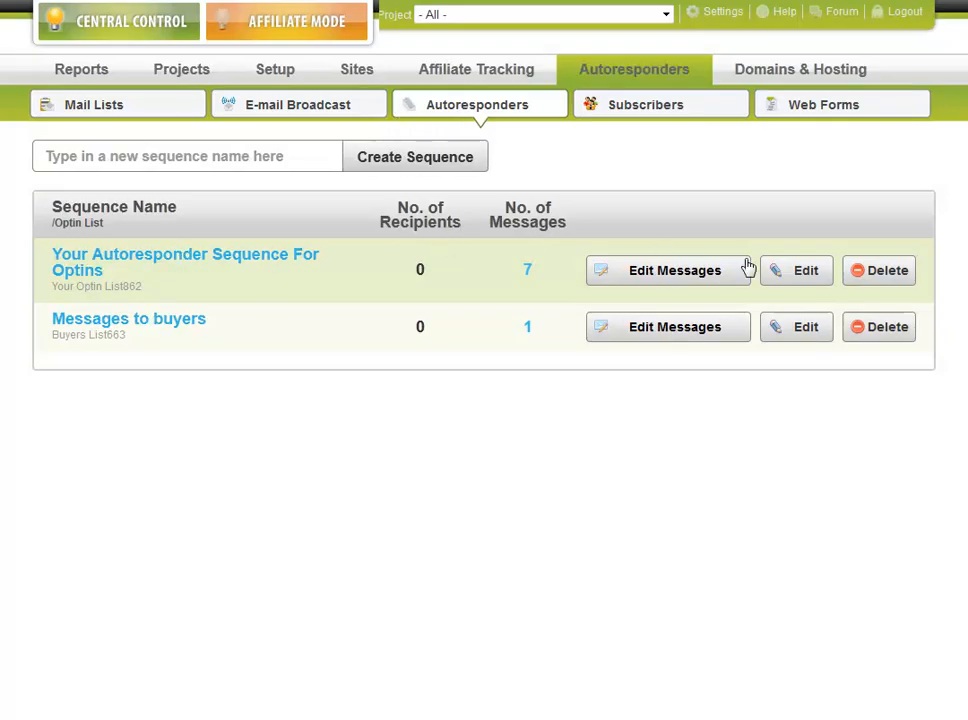
{"action": "left_click", "coordinate": [795, 273]}
{"action": "left_click", "coordinate": [645, 474]}
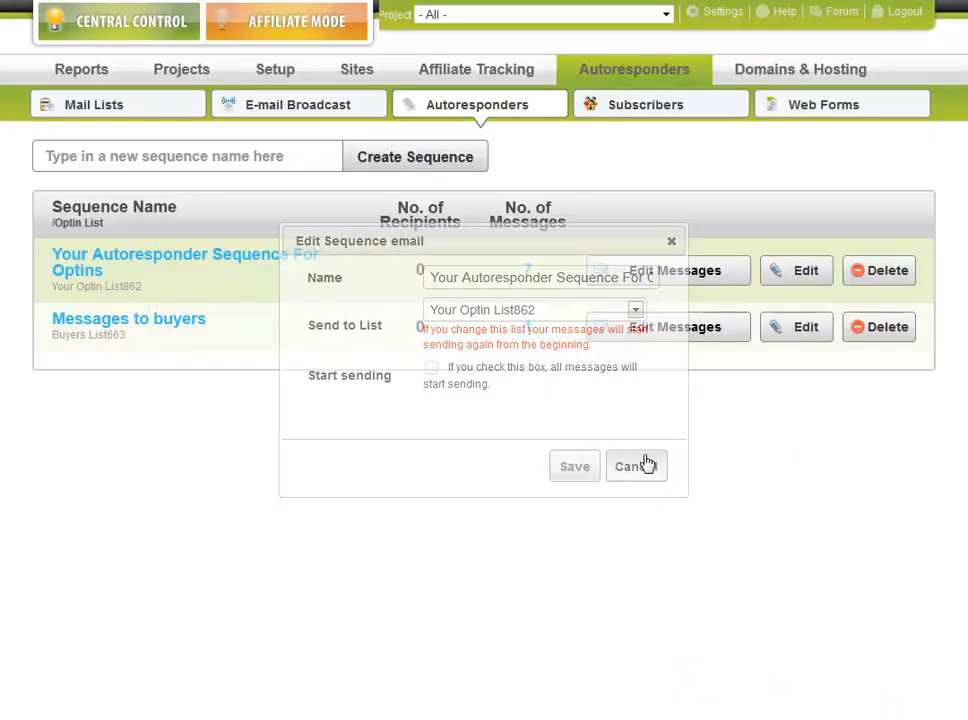
{"action": "left_click", "coordinate": [615, 274]}
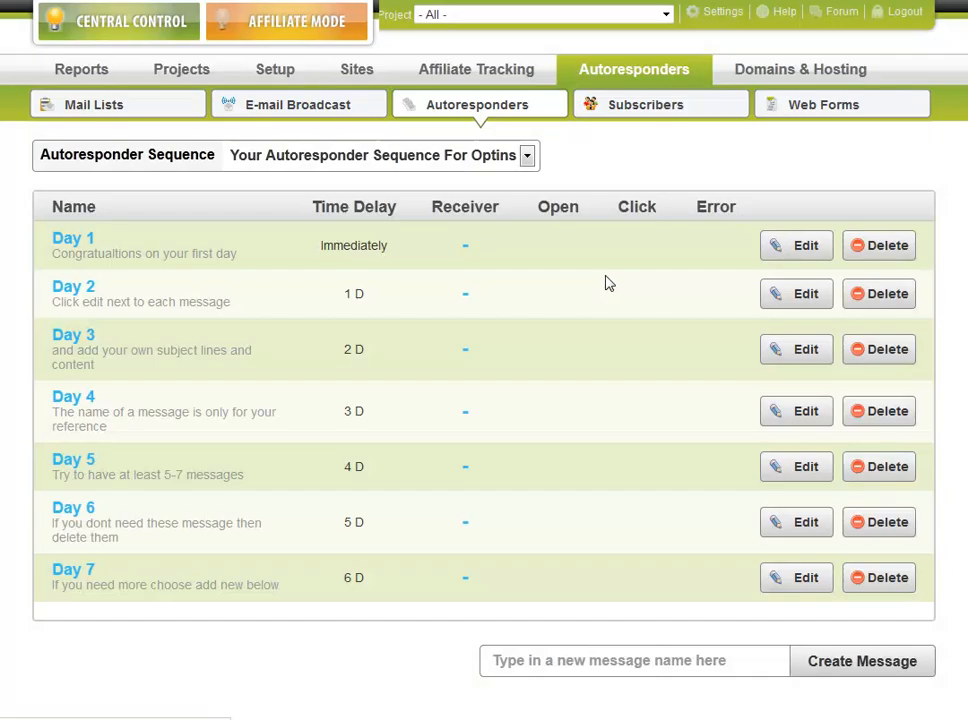
{"action": "left_click", "coordinate": [816, 253]}
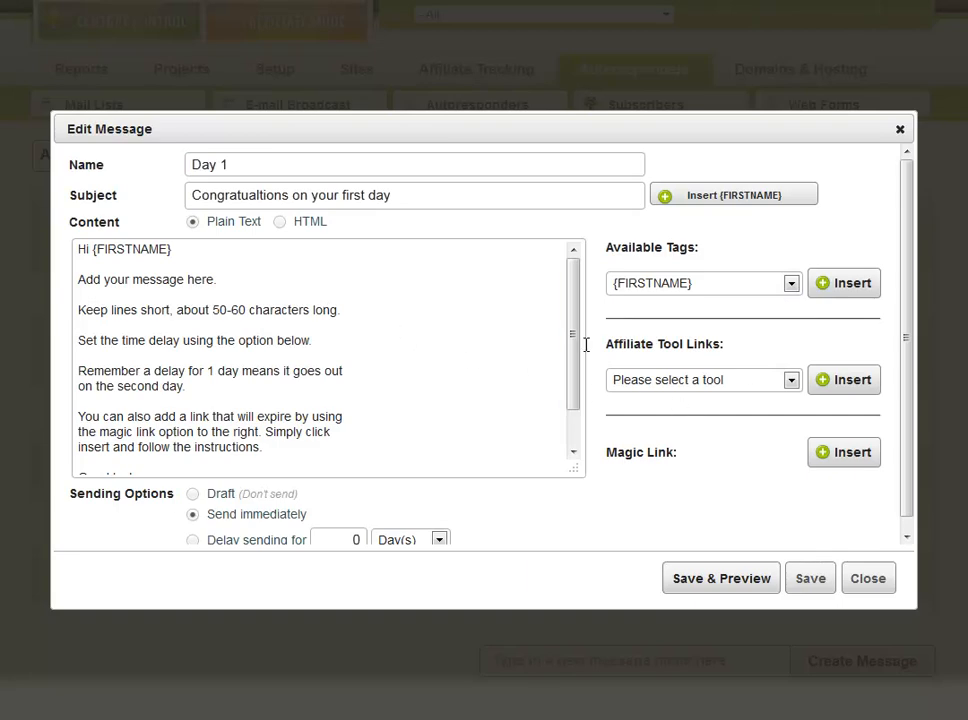
- Replace the sign-off name below "Good luck" in the Day 1 message with [[$FIRSTNAME]]
{"action": "scroll", "coordinate": [514, 452], "scroll_direction": "down", "scroll_amount": 2}
{"action": "left_click_drag", "start_coordinate": [142, 466], "coordinate": [58, 475]}
{"action": "type", "text": "[[$FI"}
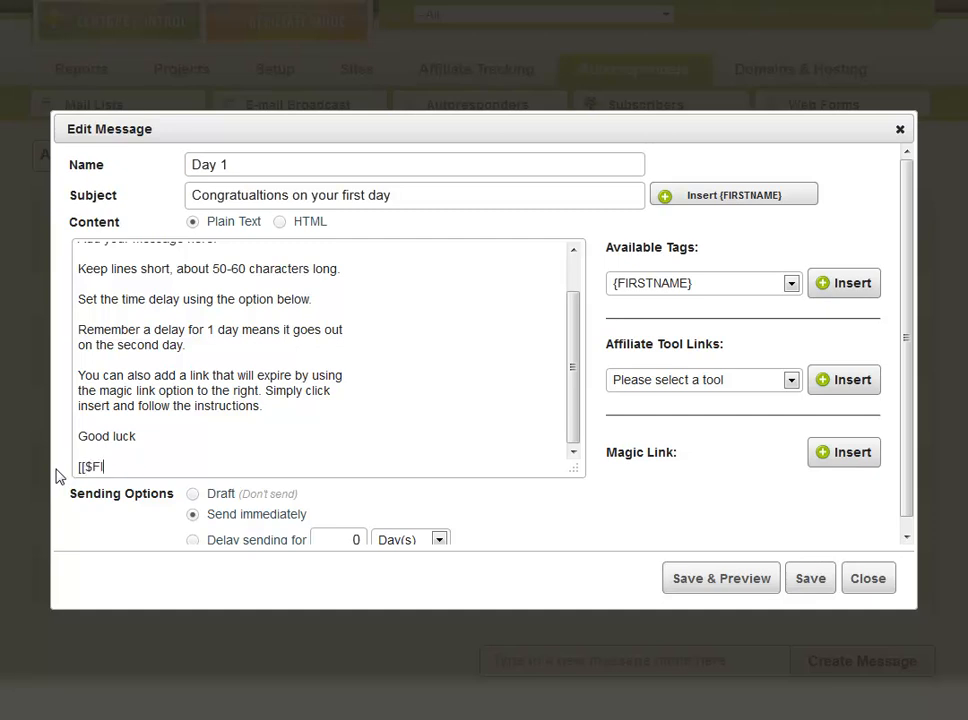
{"action": "type", "text": "RSTNAME]]"}
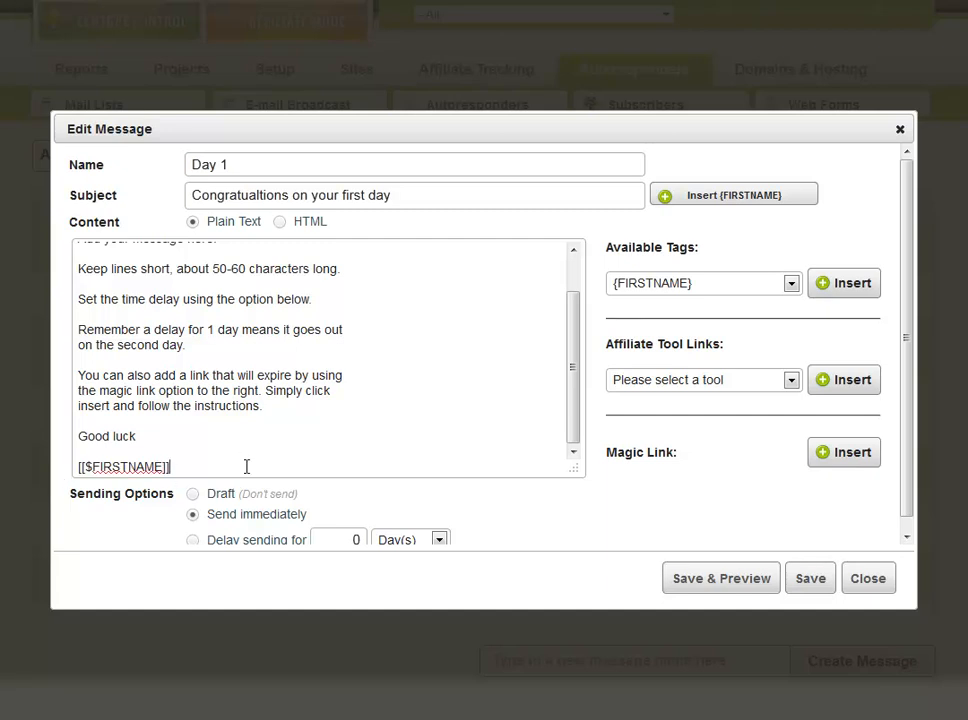
- Add "PS Check out my program at:" and a separate line reading [[$MYAFFLINK]] beneath the sign-off, and save the Day 1 message
{"action": "key", "text": "Return"}
{"action": "key", "text": "Return"}
{"action": "type", "text": "PS Check out my"}
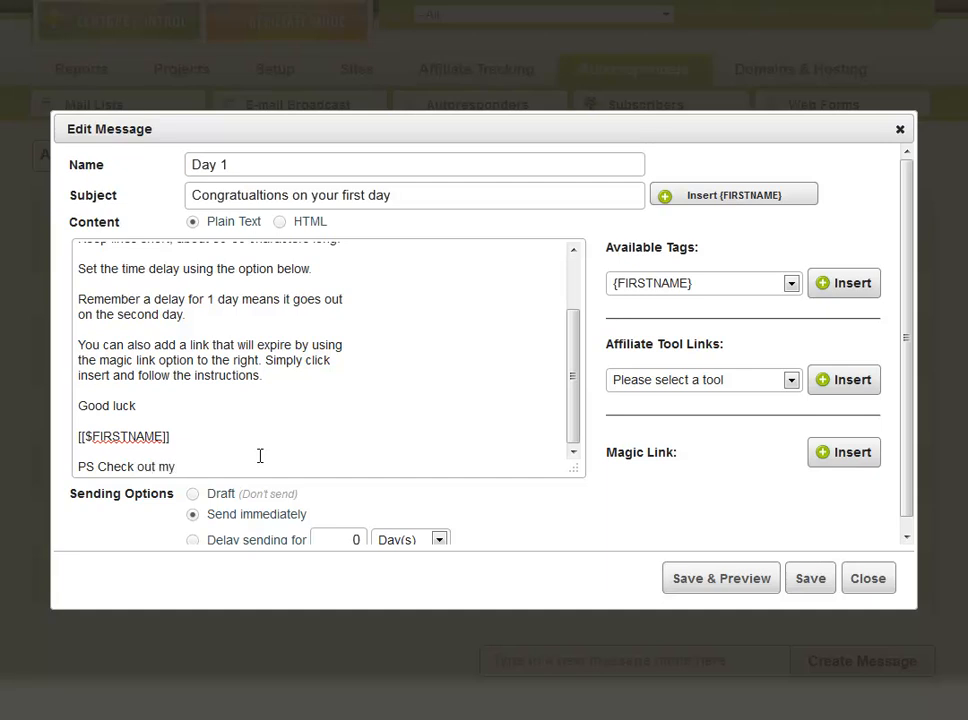
{"action": "type", "text": "program at:"}
{"action": "key", "text": "Return"}
{"action": "key", "text": "Return"}
{"action": "type", "text": "[[$"}
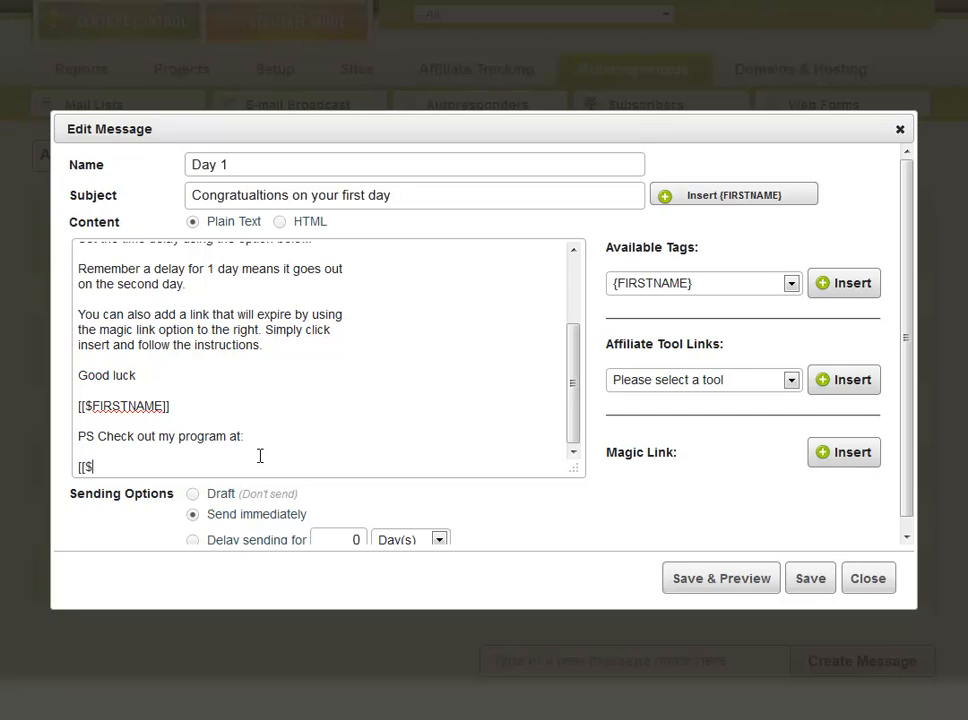
{"action": "type", "text": "MYAFFLINK]]"}
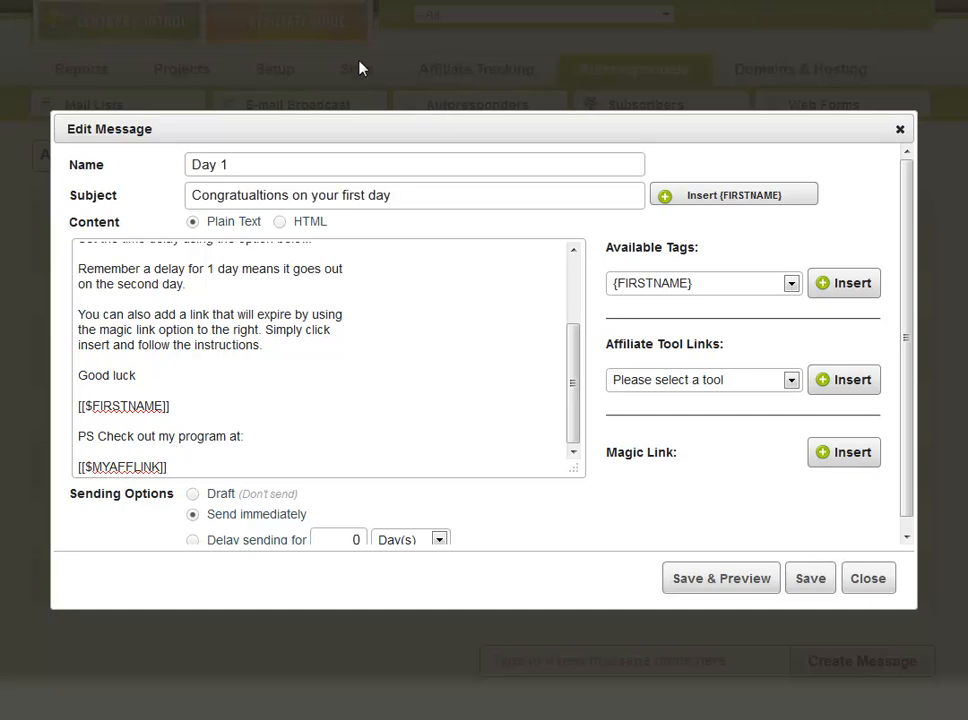
{"action": "left_click", "coordinate": [806, 579]}
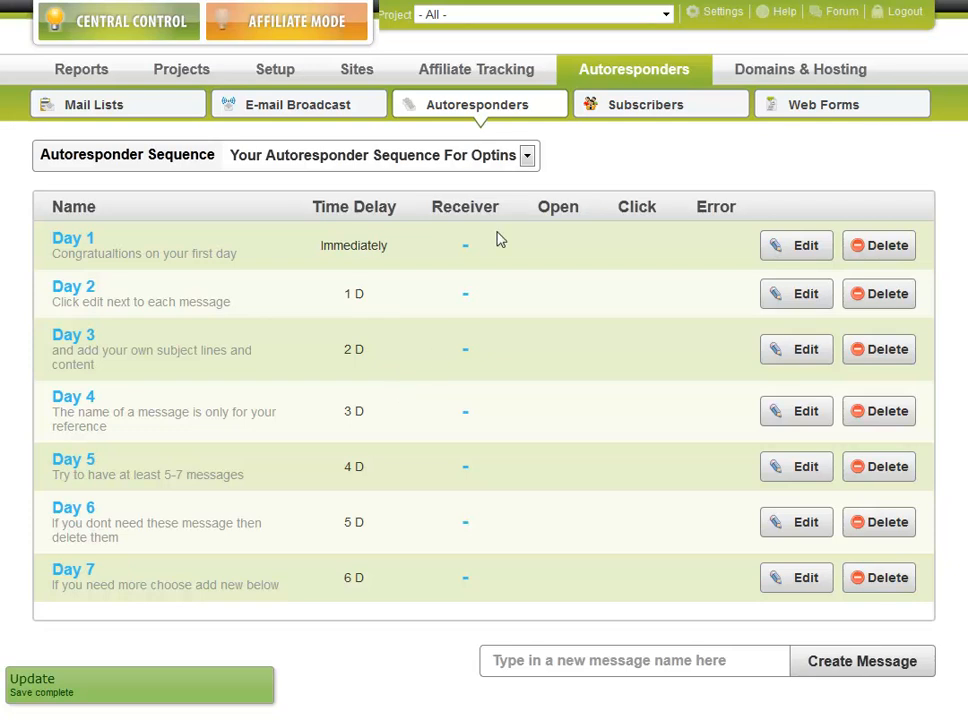
- Start exporting the "Video squeeze, OTO and affiliate program" project and set its package name to "My FusionBox"
{"action": "mouse_move", "coordinate": [440, 76]}
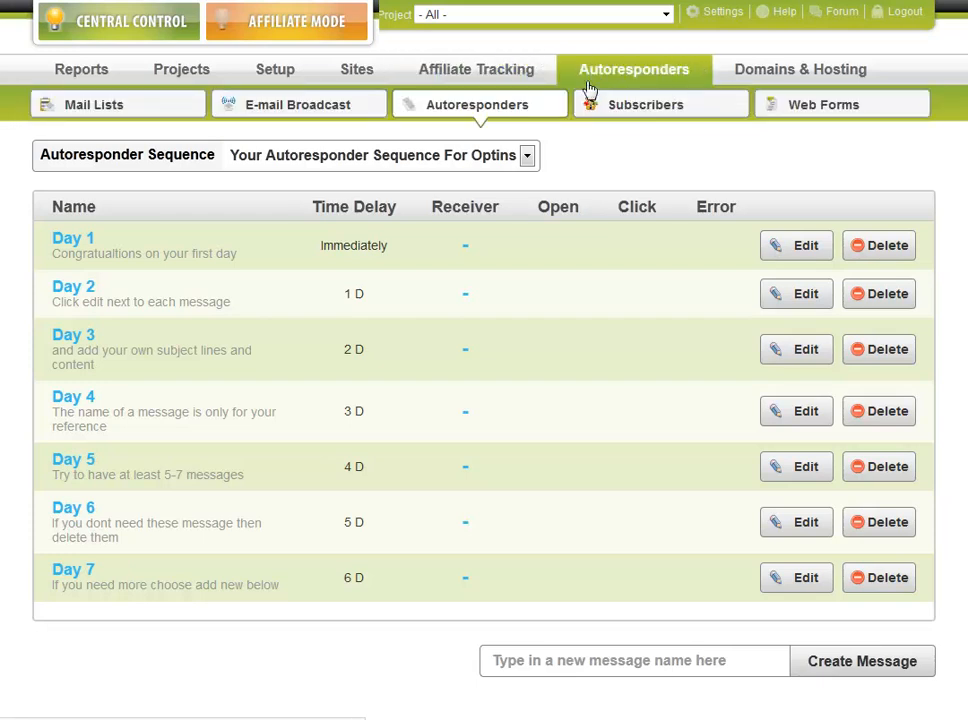
{"action": "mouse_move", "coordinate": [166, 80]}
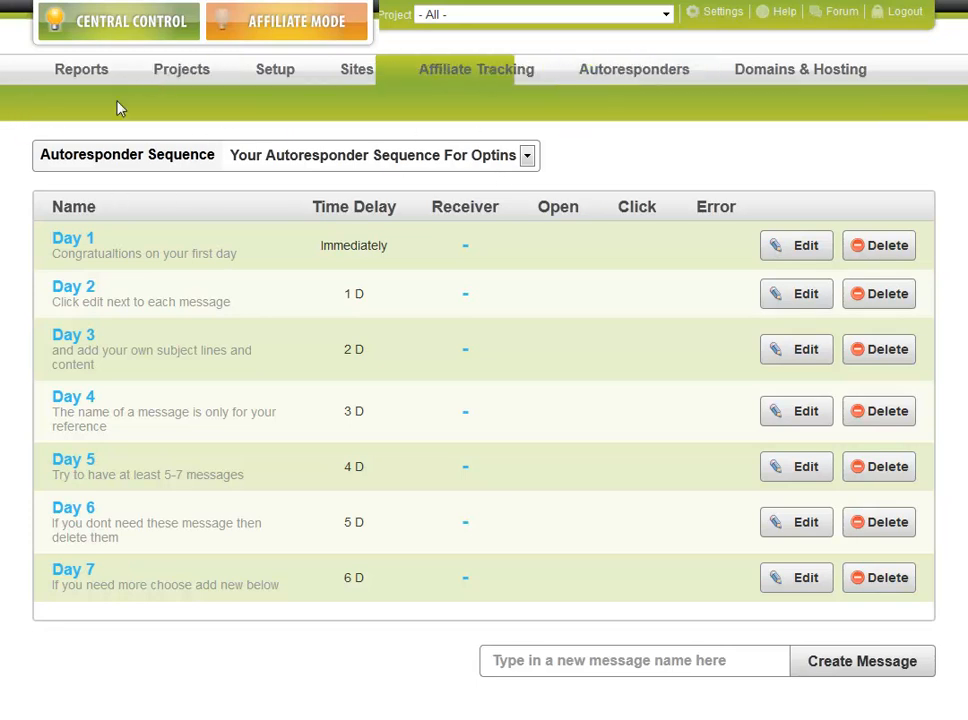
{"action": "mouse_move", "coordinate": [155, 76]}
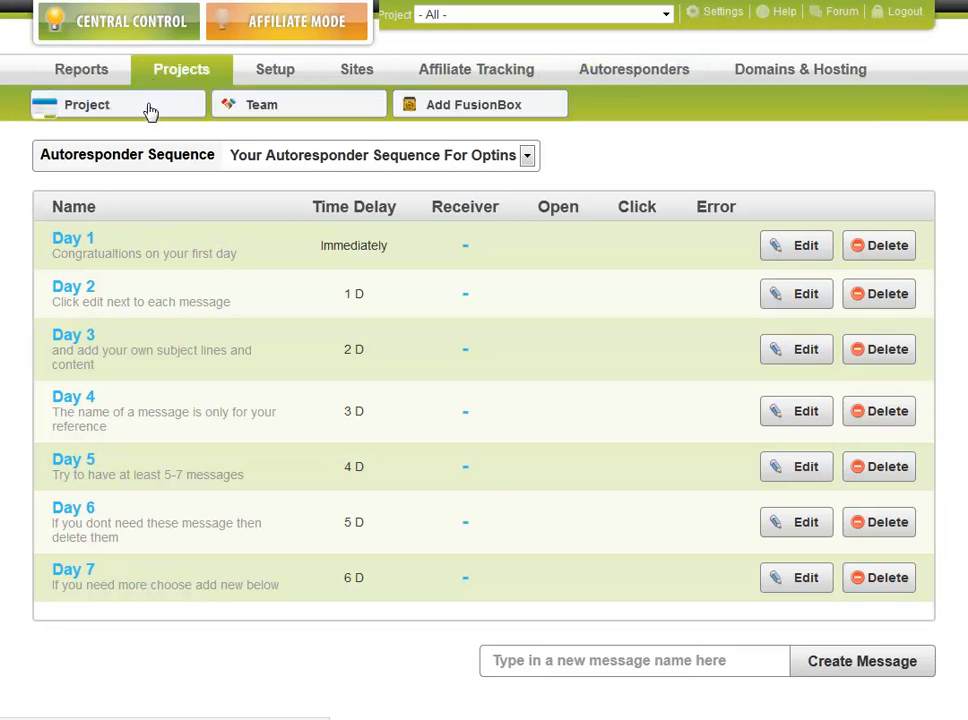
{"action": "left_click", "coordinate": [148, 111]}
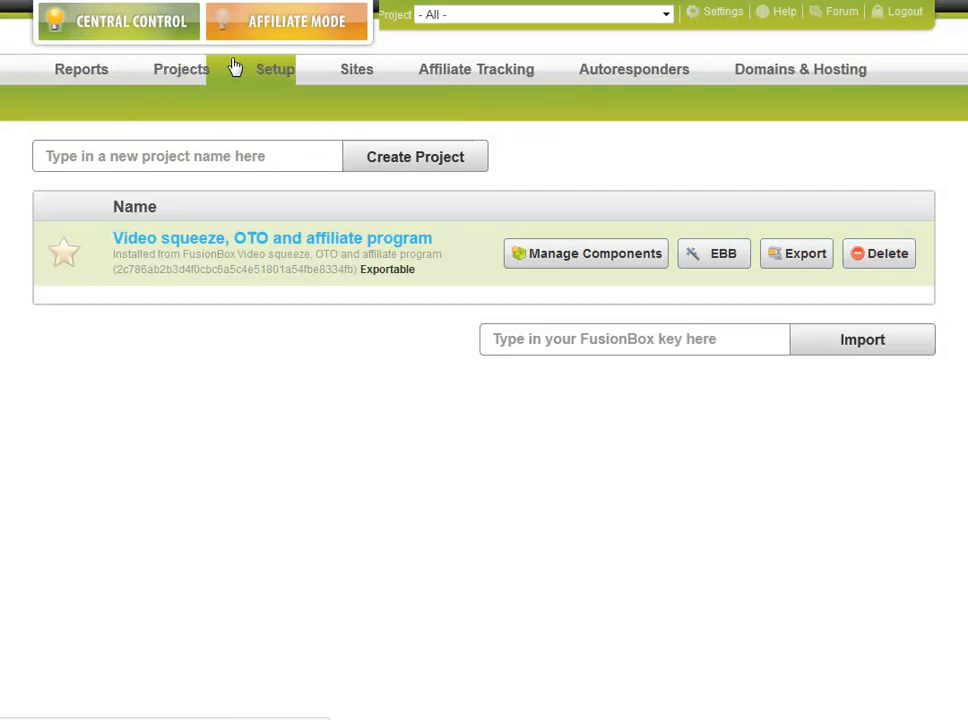
{"action": "mouse_move", "coordinate": [455, 74]}
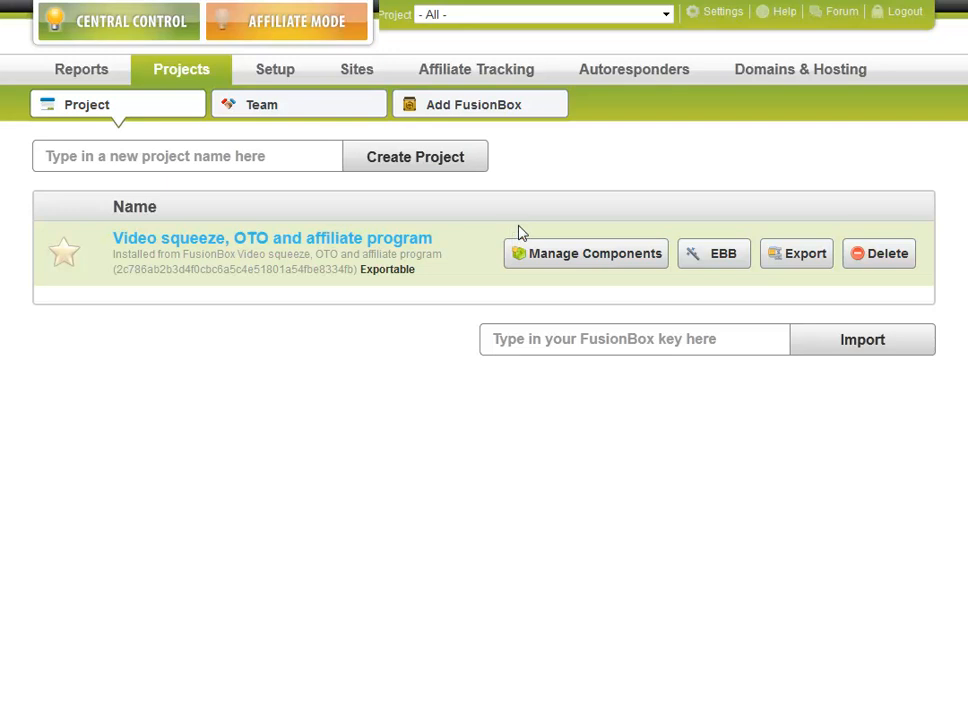
{"action": "left_click", "coordinate": [790, 256]}
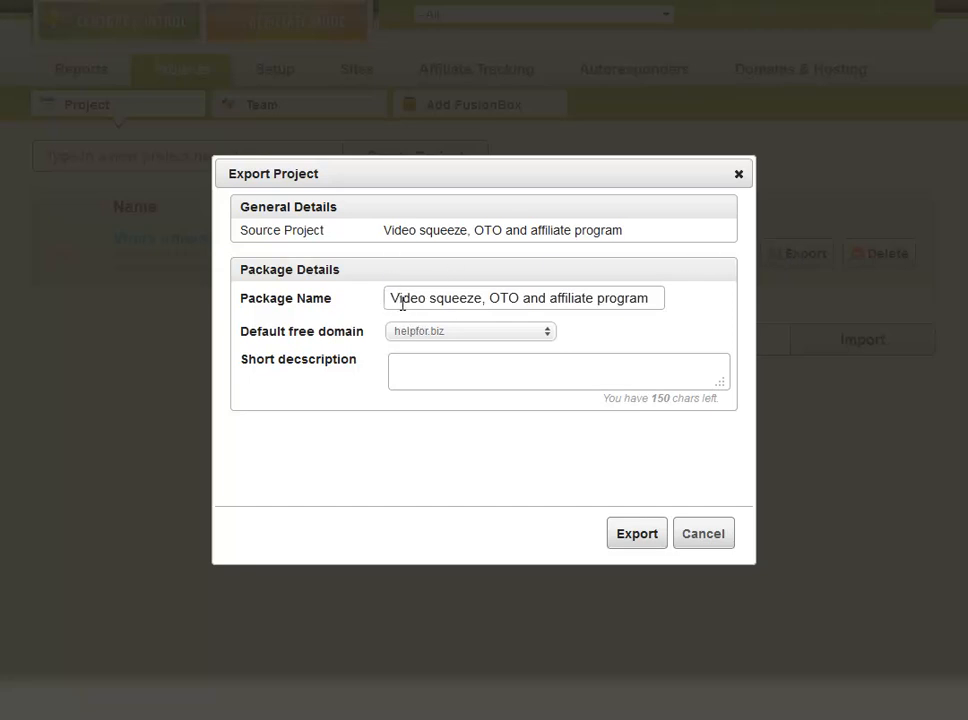
{"action": "left_click_drag", "start_coordinate": [393, 294], "coordinate": [670, 285]}
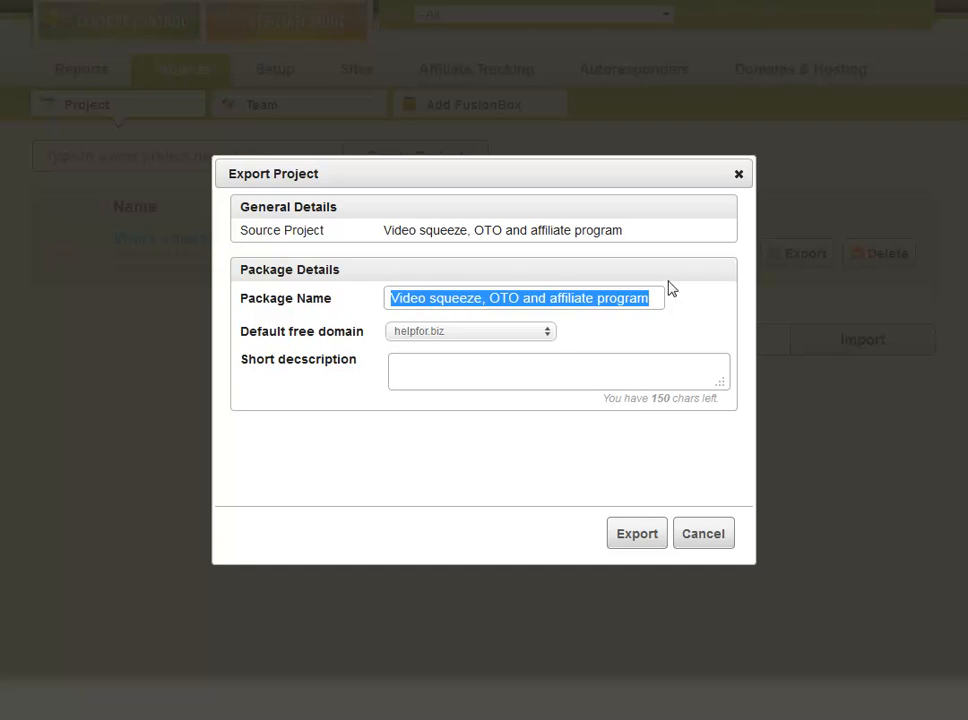
{"action": "type", "text": "My FusionBox"}
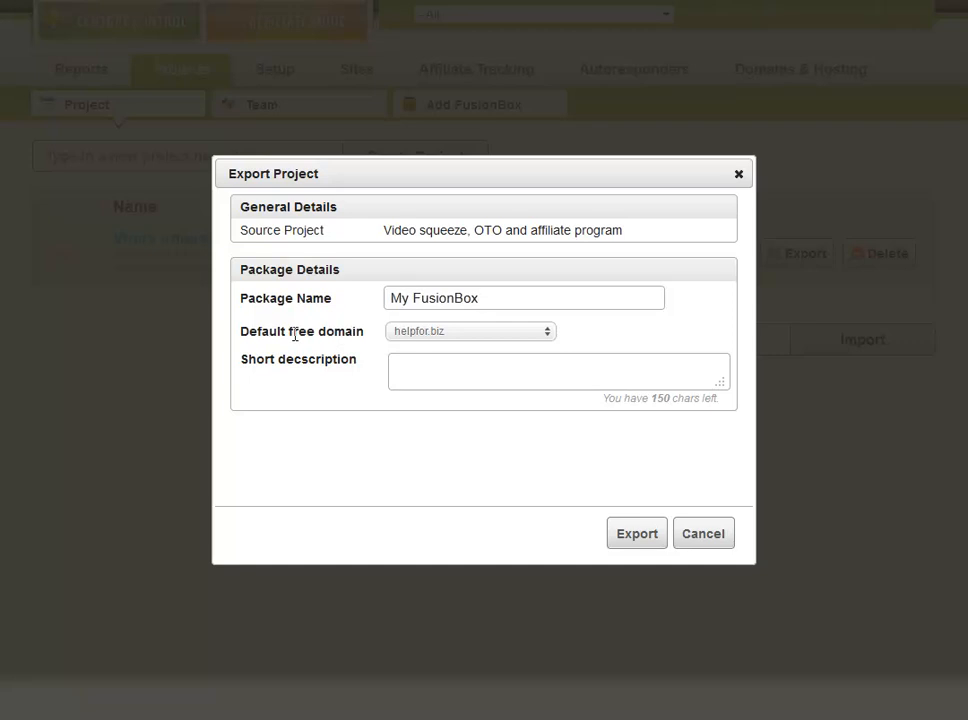
- Set the export package's default free domain to personaldevelopment.mobi
{"action": "left_click", "coordinate": [418, 333]}
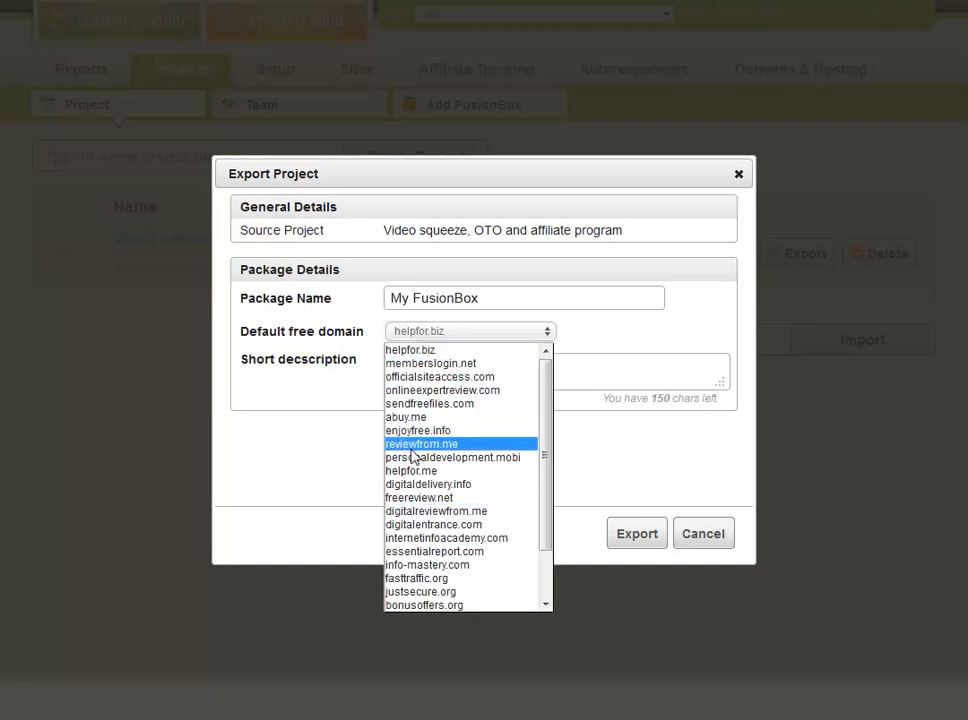
{"action": "left_click", "coordinate": [462, 355]}
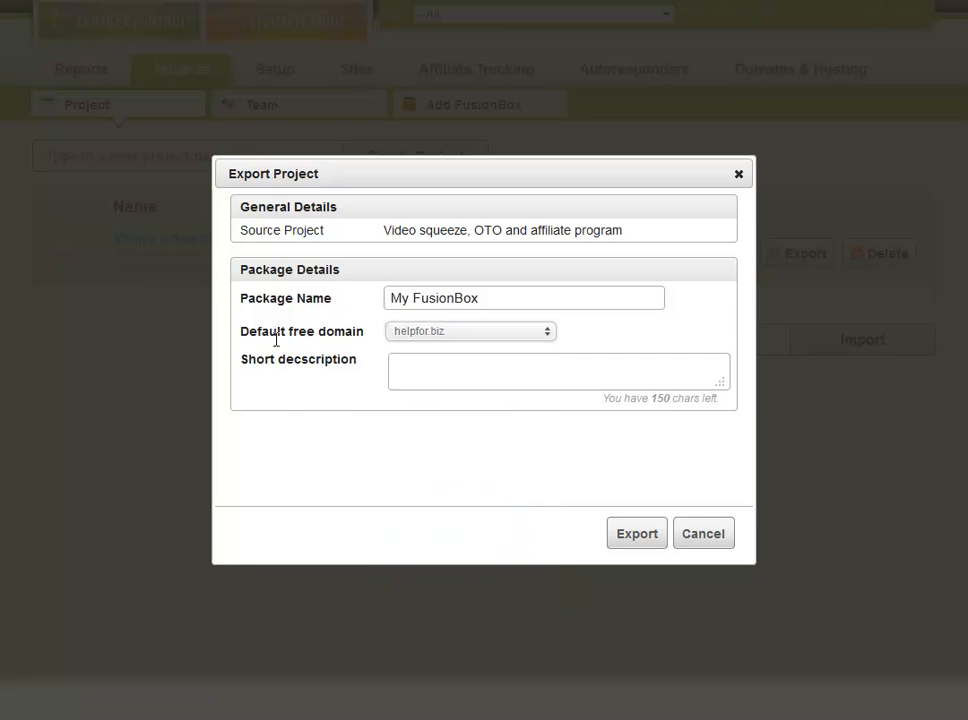
{"action": "left_click", "coordinate": [447, 339]}
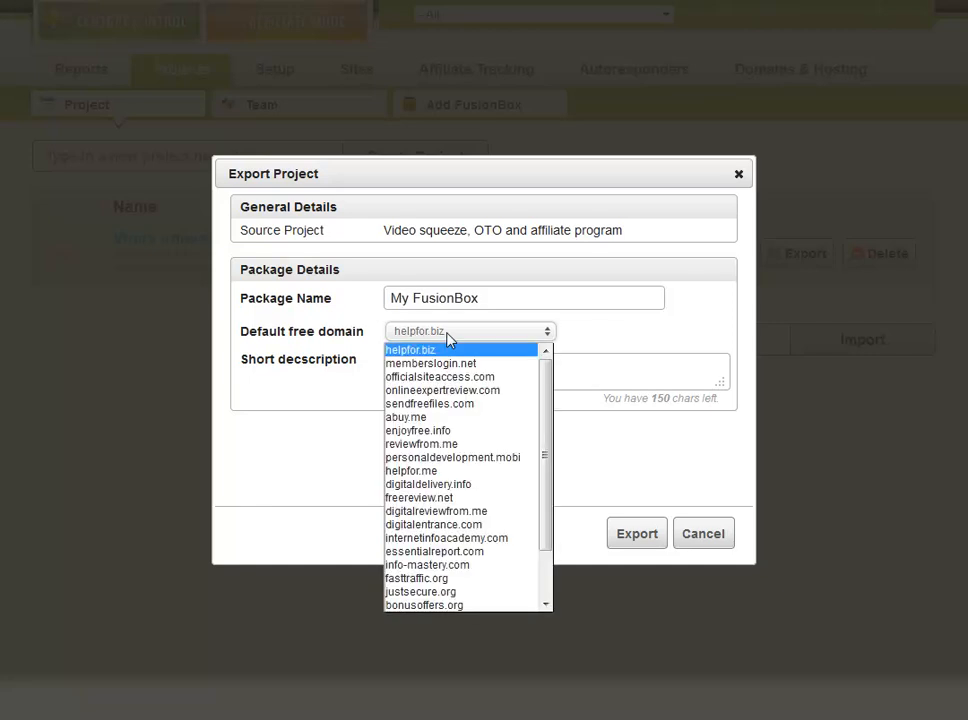
{"action": "left_click", "coordinate": [472, 458]}
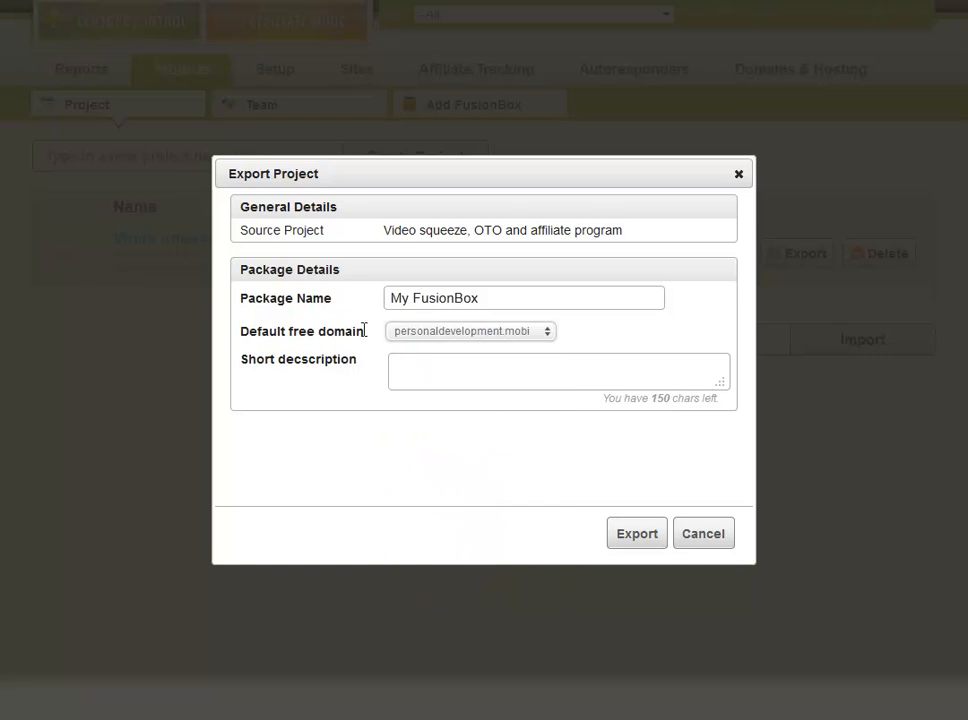
- Enter the short description "My FusionBox to help promote FHQ" and export the package
{"action": "left_click", "coordinate": [594, 378]}
{"action": "type", "text": "My FusionBox to help promote"}
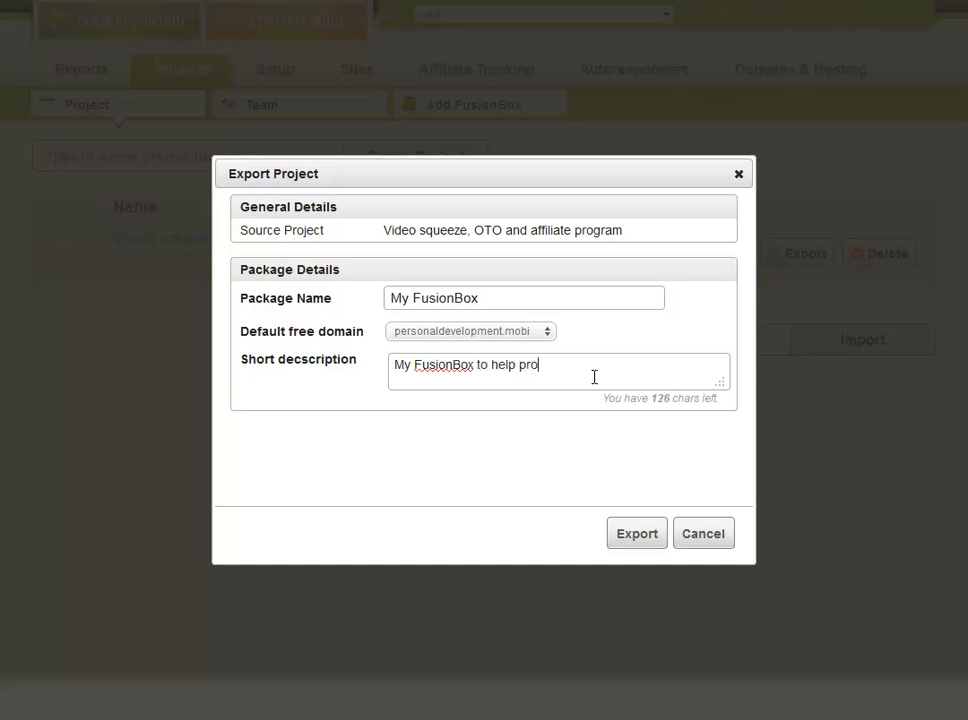
{"action": "type", "text": " FHQ"}
{"action": "left_click", "coordinate": [636, 534]}
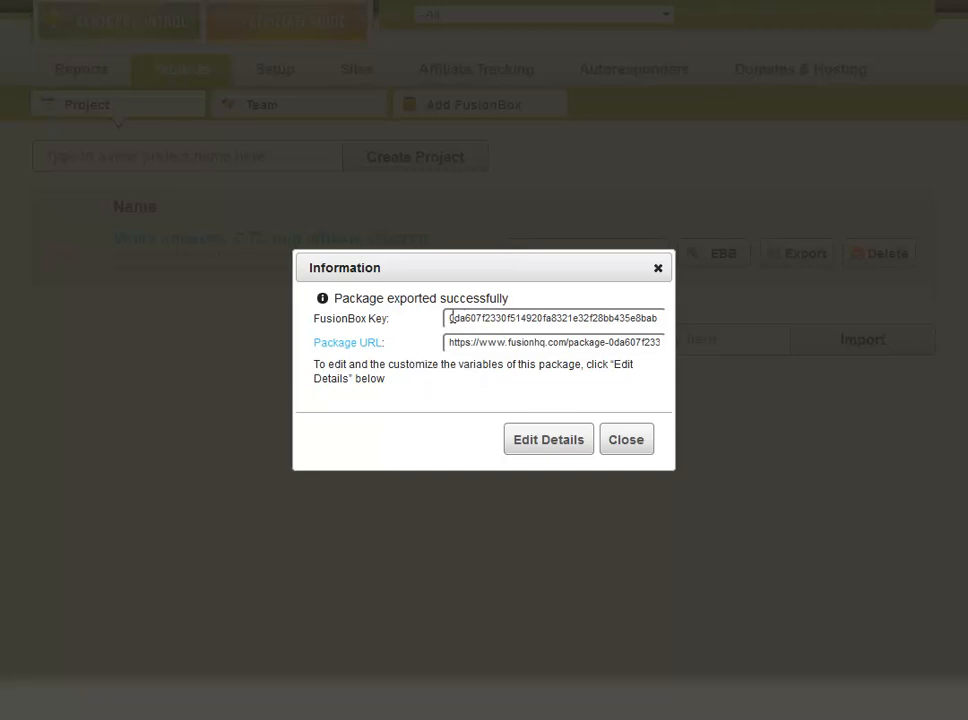
- Select the exported package's FusionBox key and package URL in turn, and open the package details for editing
{"action": "left_click_drag", "start_coordinate": [448, 318], "coordinate": [655, 320]}
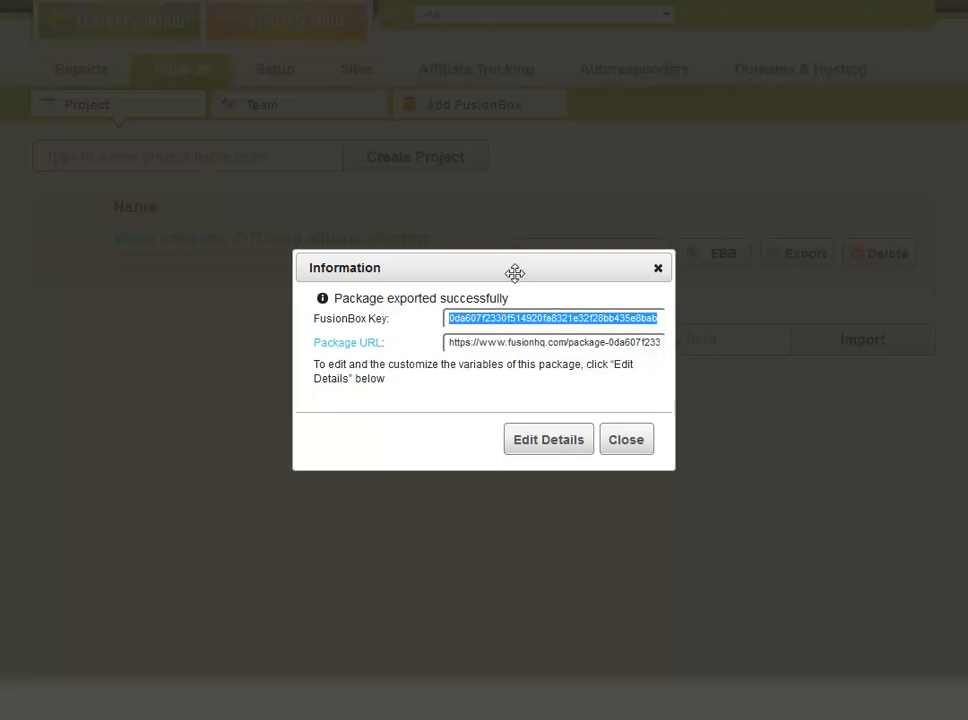
{"action": "left_click", "coordinate": [450, 342]}
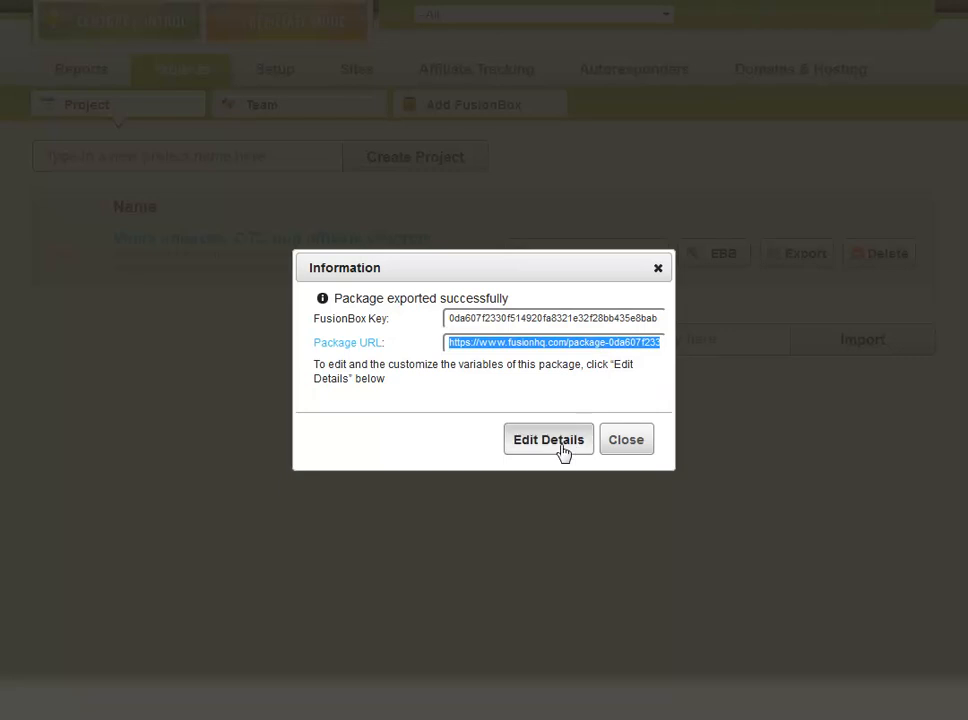
{"action": "left_click", "coordinate": [531, 448]}
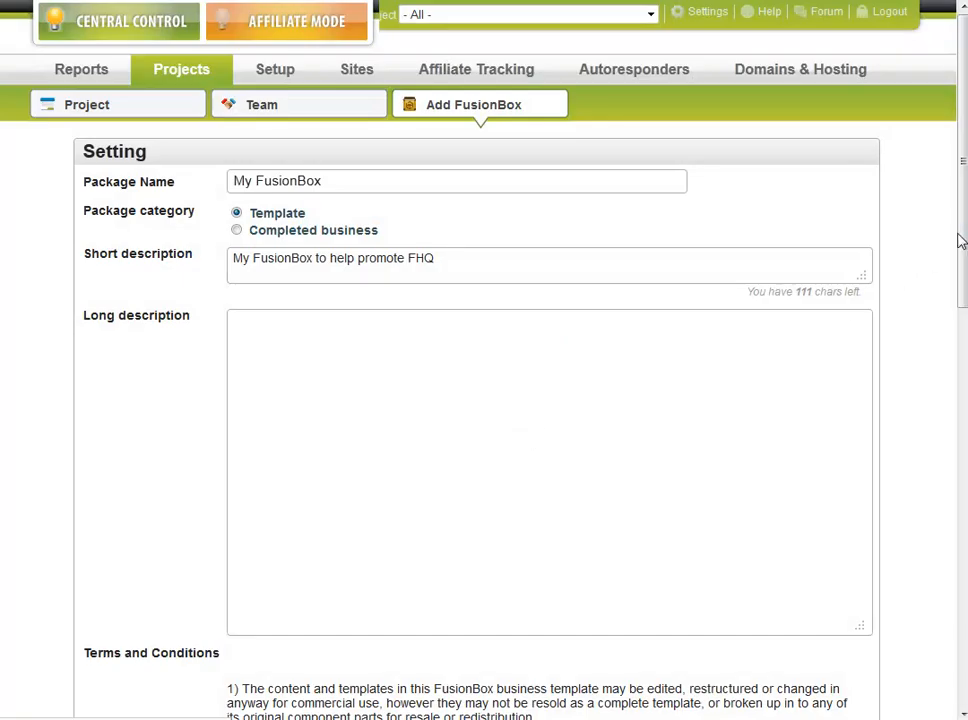
- Enter "More detail about this business" as the package's long description
{"action": "left_click_drag", "start_coordinate": [962, 238], "coordinate": [963, 280]}
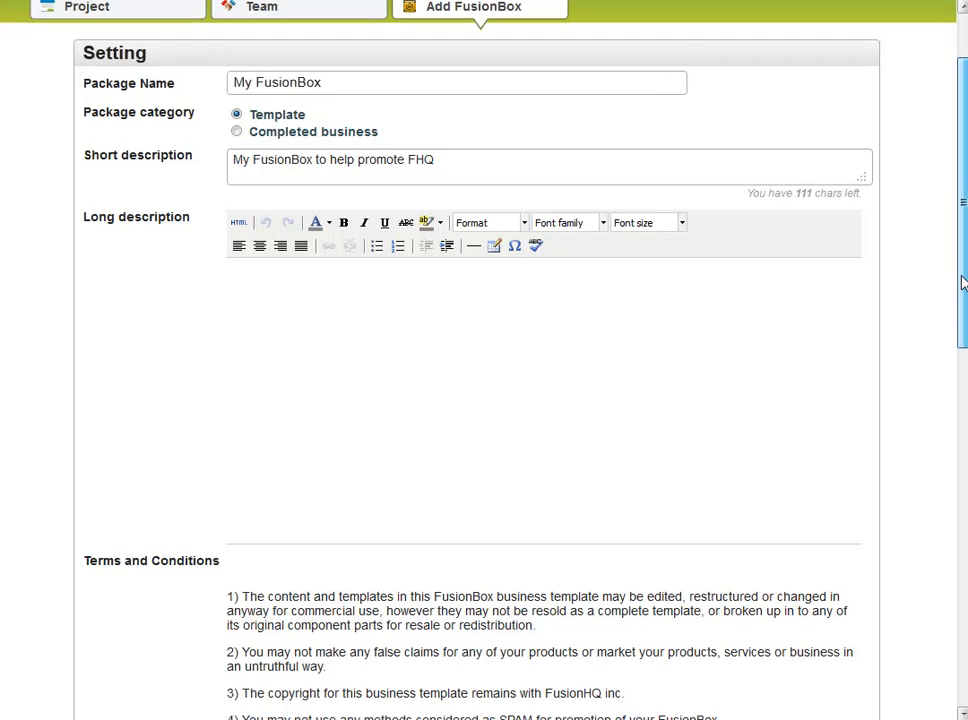
{"action": "left_click", "coordinate": [490, 330]}
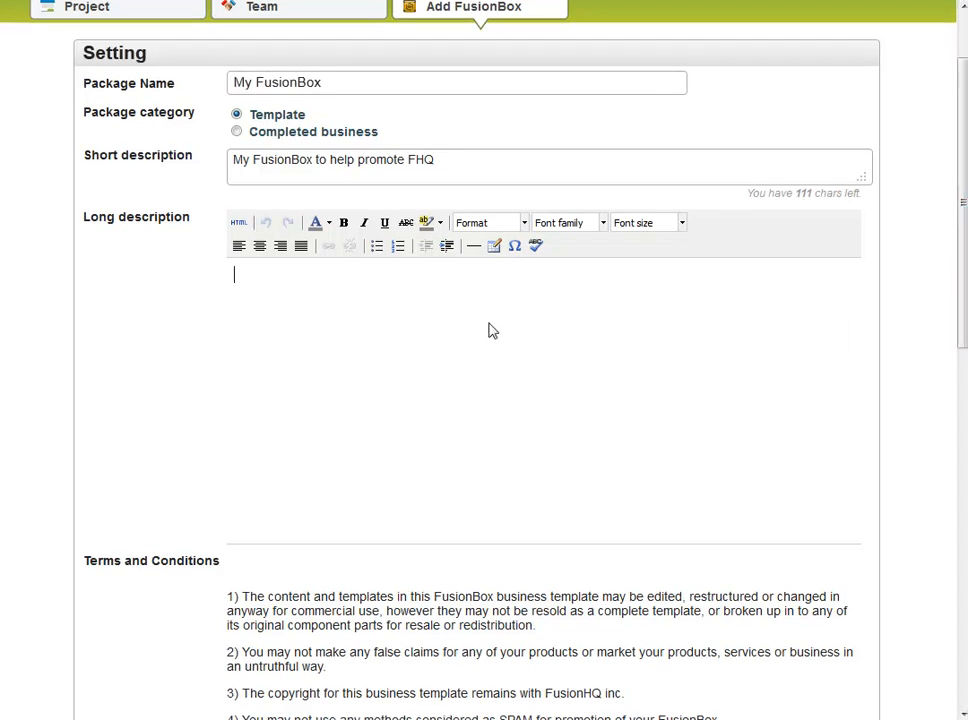
{"action": "type", "text": "More detail oabout this business"}
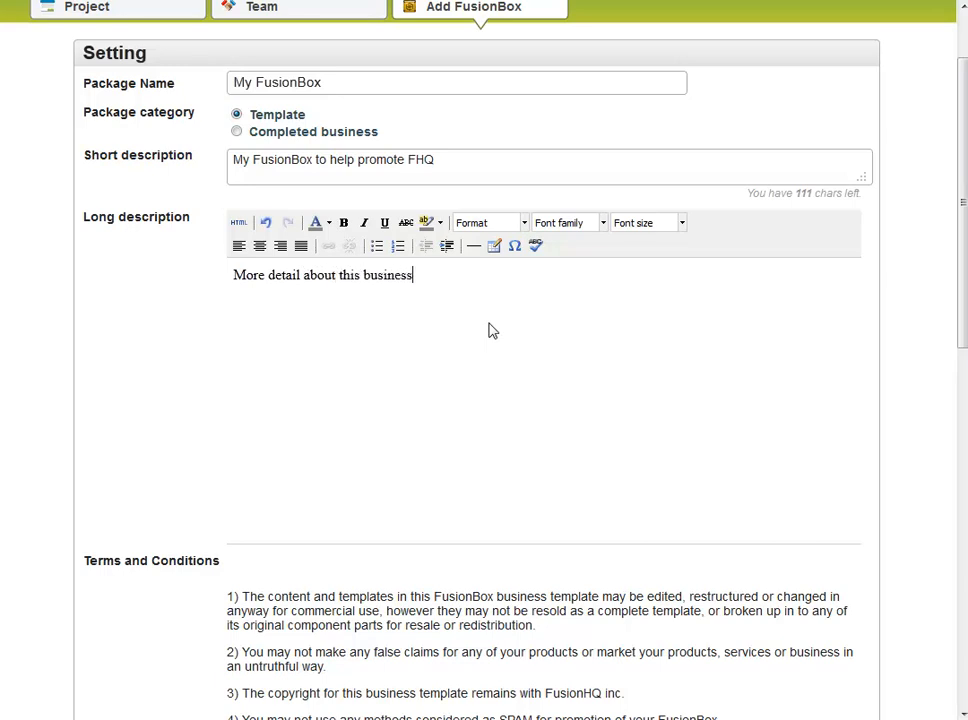
- Set the YOURNAME custom variable's description to "What is your full name to be used in this project?"
{"action": "scroll", "coordinate": [493, 330], "scroll_direction": "down", "scroll_amount": 3}
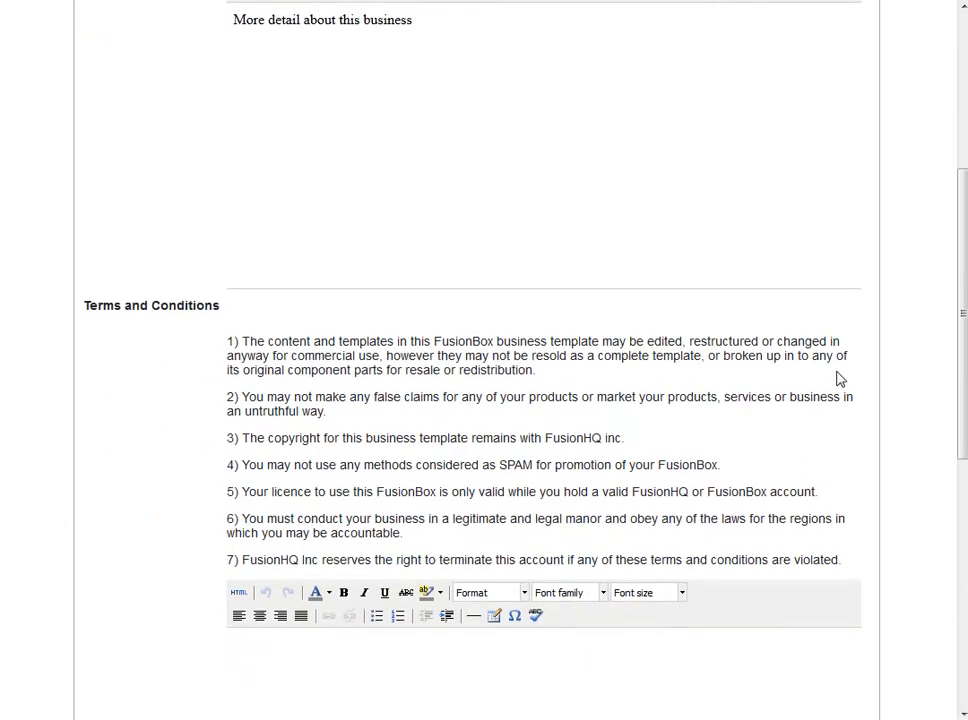
{"action": "left_click_drag", "start_coordinate": [960, 303], "coordinate": [961, 350]}
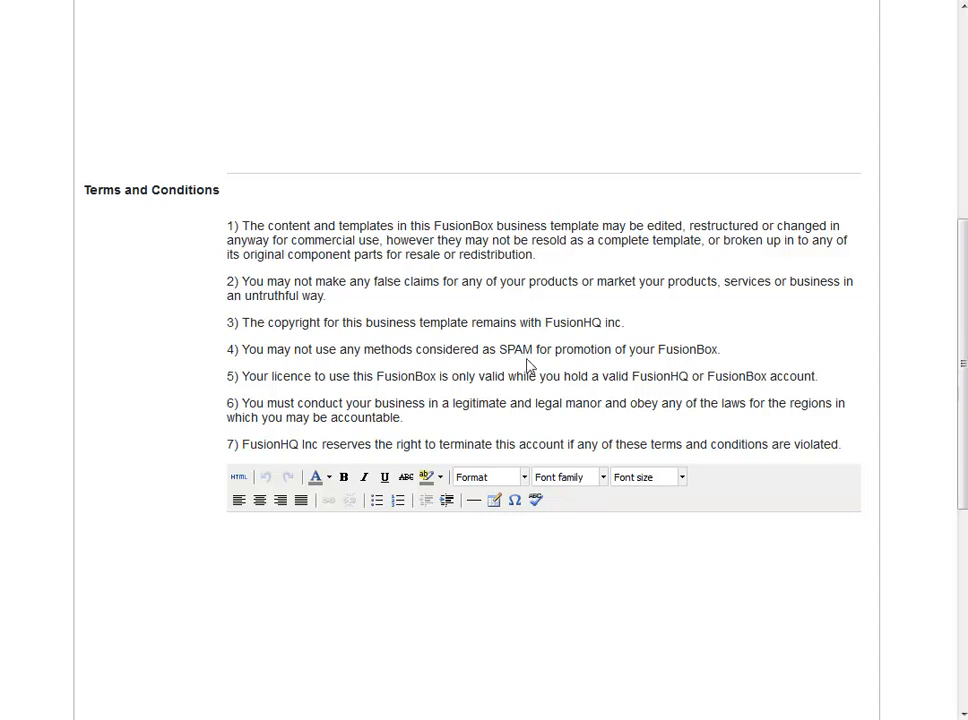
{"action": "scroll", "coordinate": [527, 366], "scroll_direction": "down", "scroll_amount": 2}
{"action": "scroll", "coordinate": [527, 366], "scroll_direction": "down", "scroll_amount": 4}
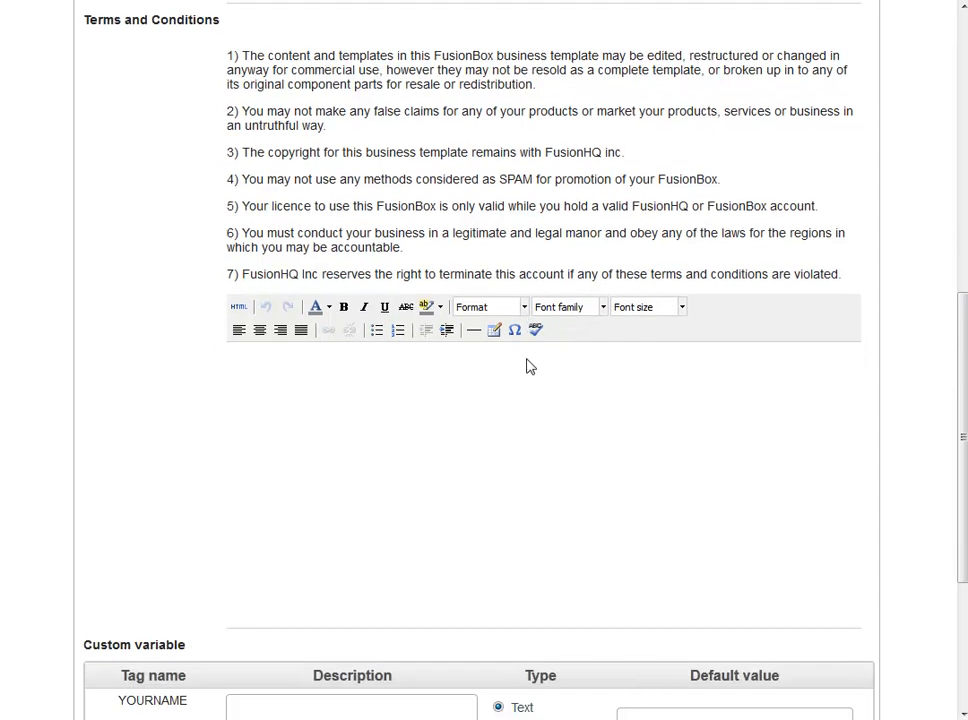
{"action": "scroll", "coordinate": [300, 277], "scroll_direction": "down", "scroll_amount": 7}
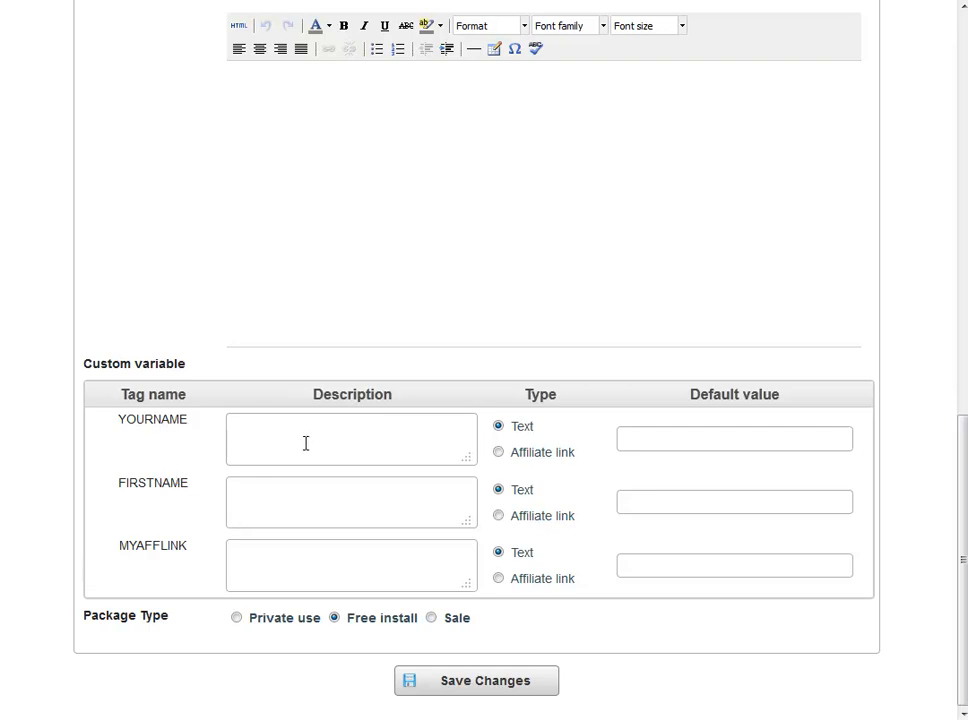
{"action": "left_click_drag", "start_coordinate": [299, 440], "coordinate": [238, 430]}
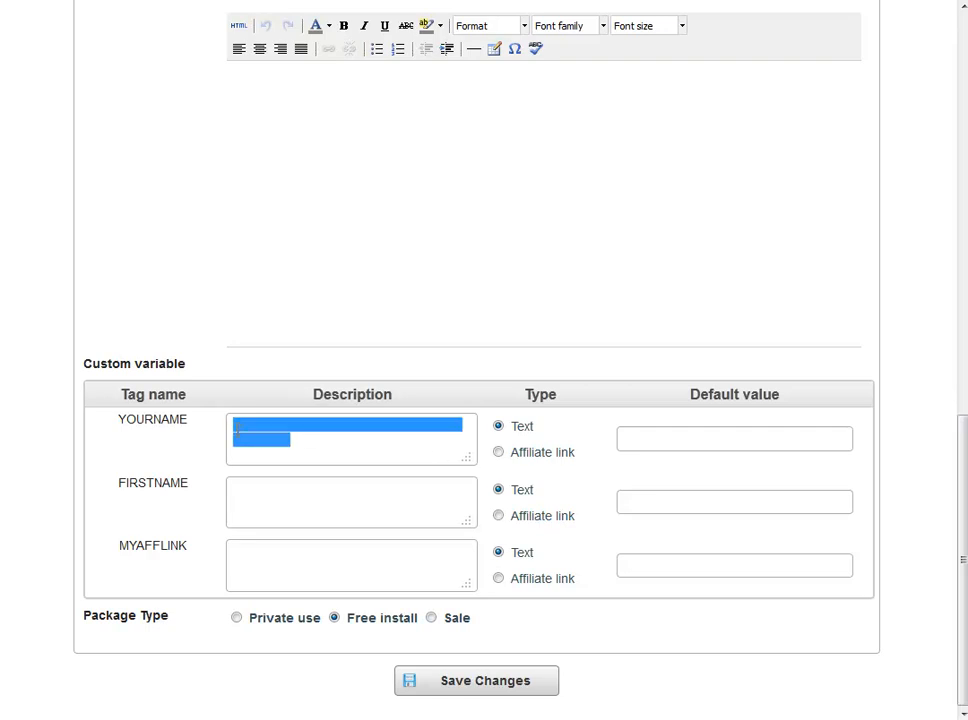
{"action": "key", "text": "BackSpace"}
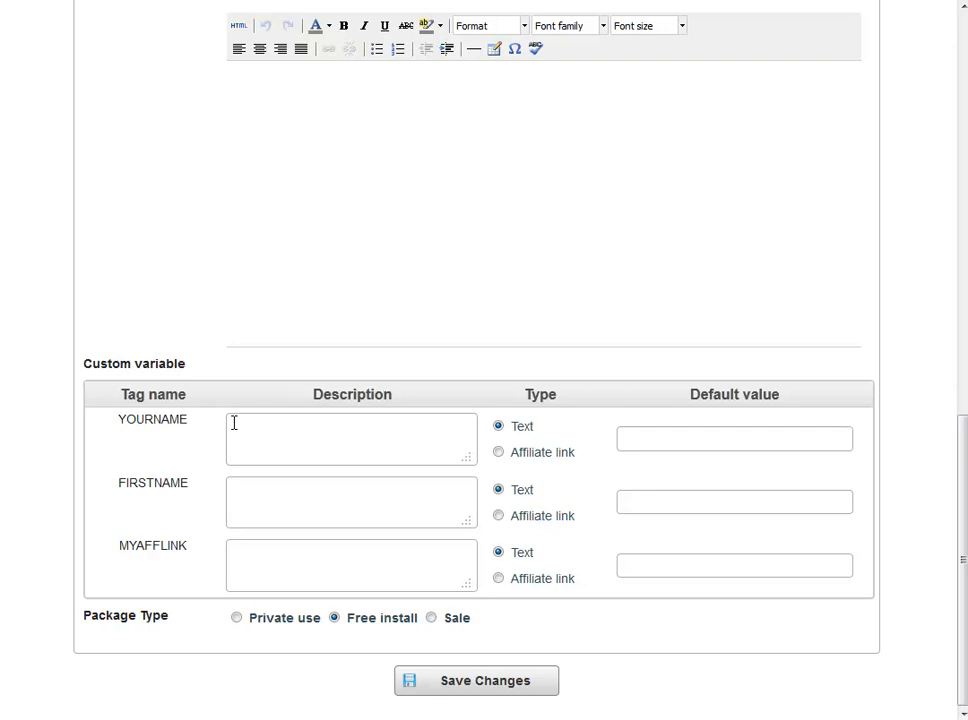
{"action": "left_click", "coordinate": [234, 423]}
{"action": "type", "text": "What is your full name "}
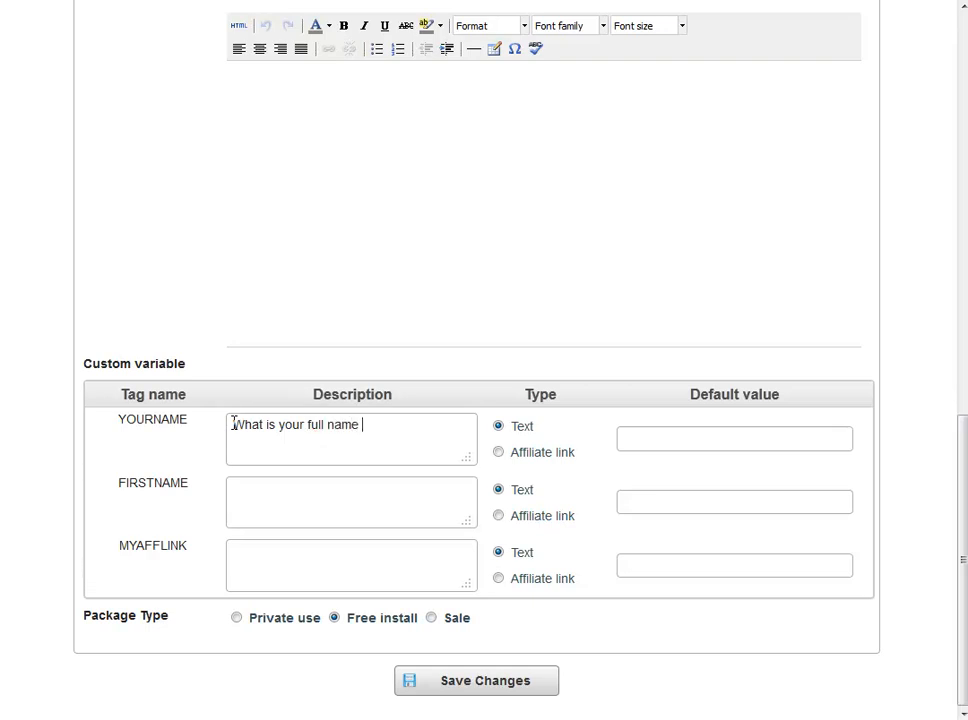
{"action": "type", "text": "to be used in this project?"}
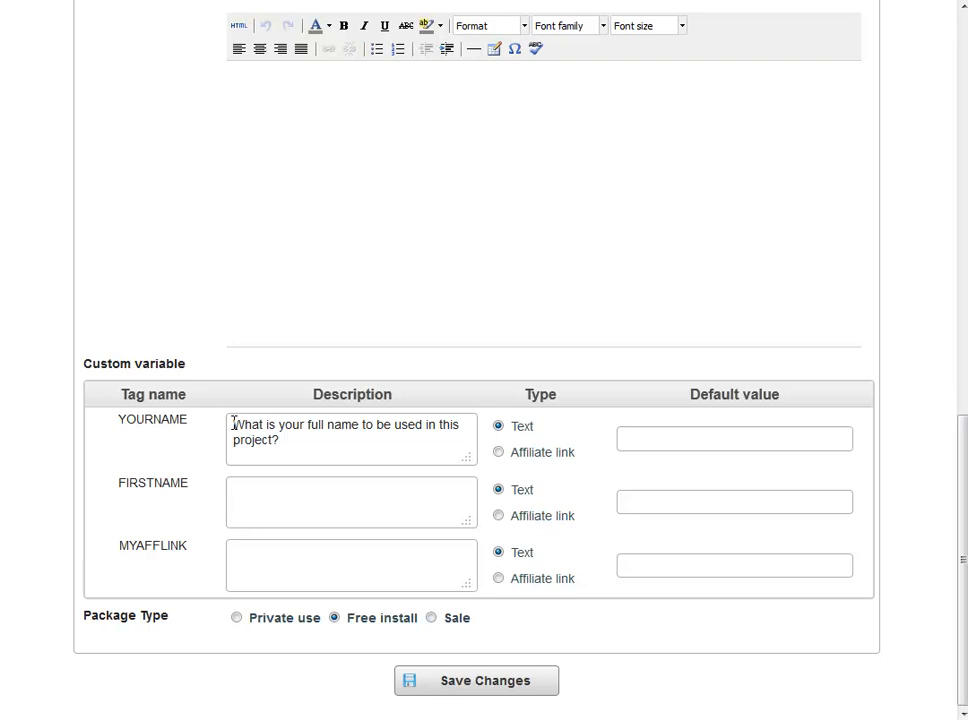
- Set the FIRSTNAME custom variable's description to "What is your first name to be used in this project?"
{"action": "left_click_drag", "start_coordinate": [313, 510], "coordinate": [239, 478]}
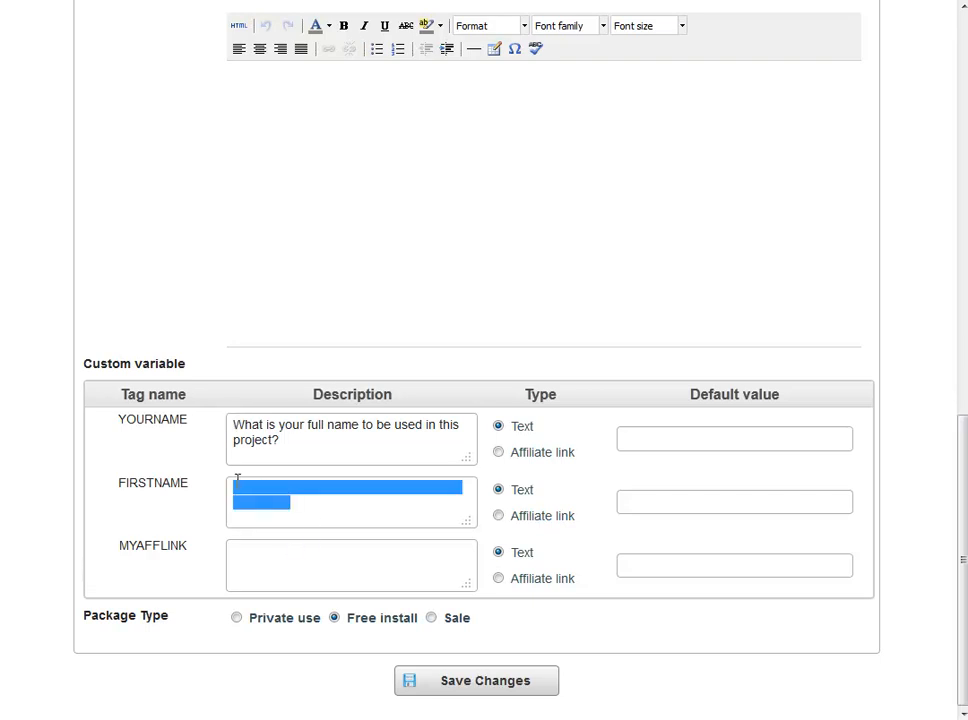
{"action": "key", "text": "BackSpace"}
{"action": "type", "text": "What is your first "}
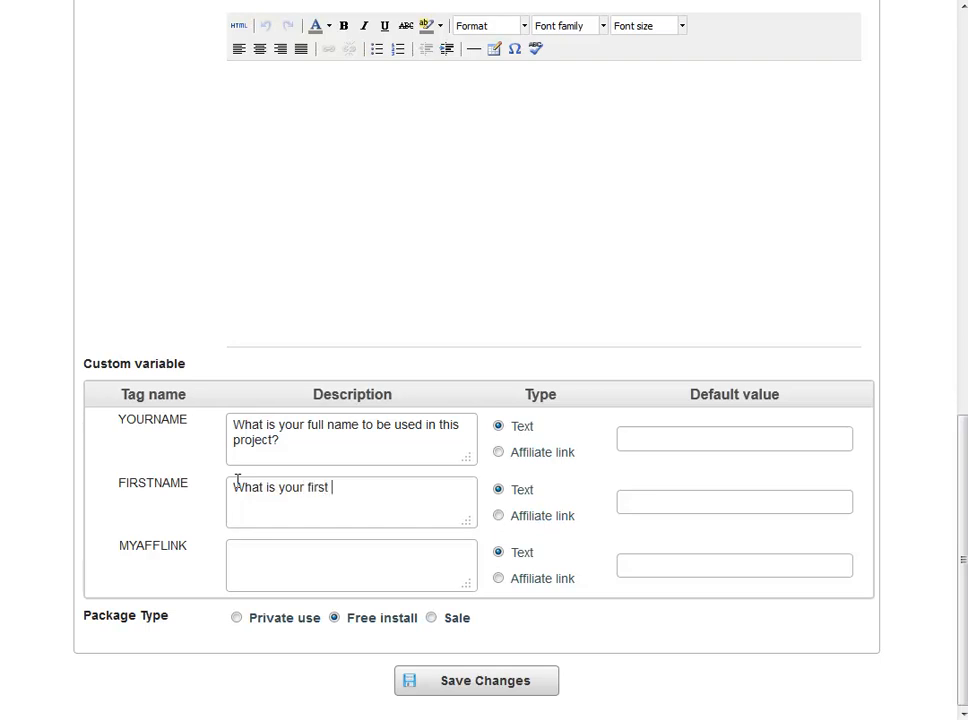
{"action": "type", "text": "name to be used in the"}
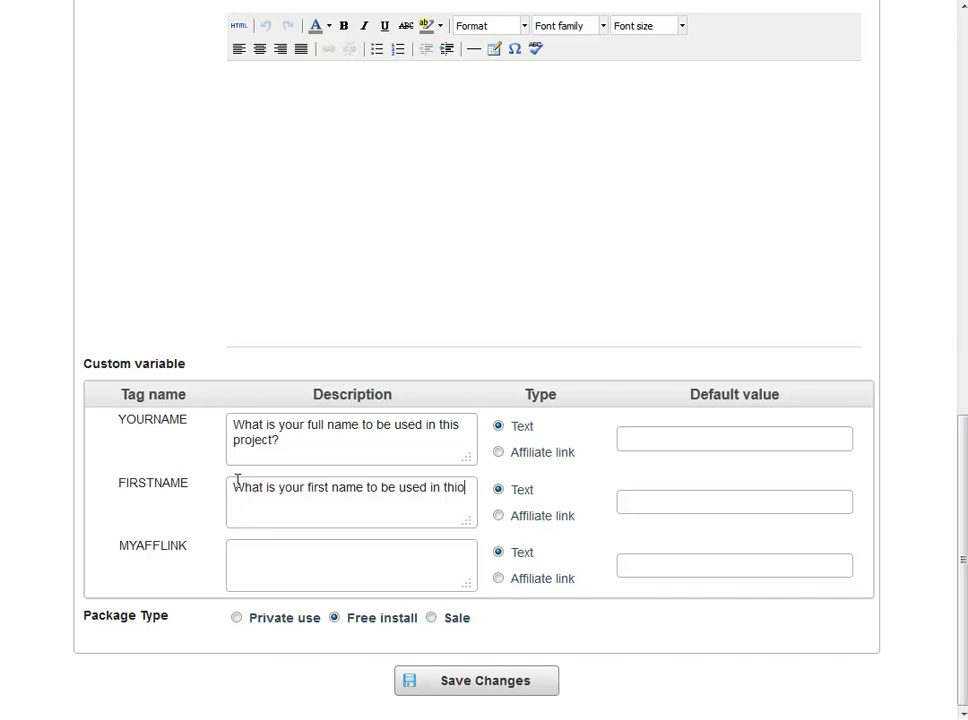
{"action": "type", "text": "s project?"}
- Set the default values to "Your Name" for YOURNAME and "First Name" for FIRSTNAME
{"action": "left_click", "coordinate": [321, 568]}
{"action": "left_click", "coordinate": [663, 438]}
{"action": "type", "text": "Your Name"}
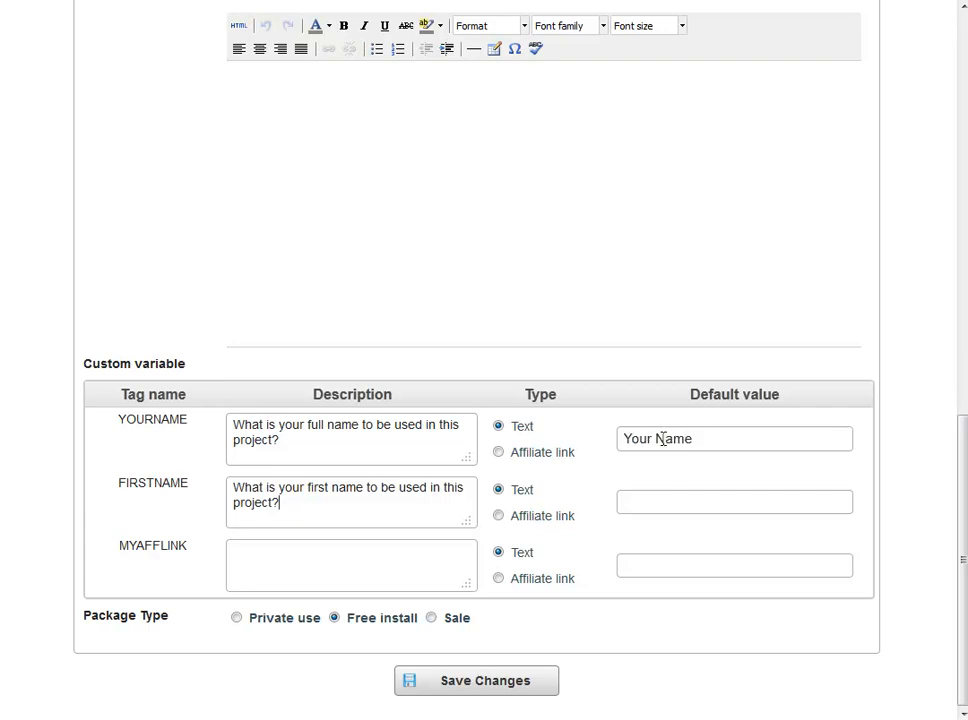
{"action": "type", "text": "First Name"}
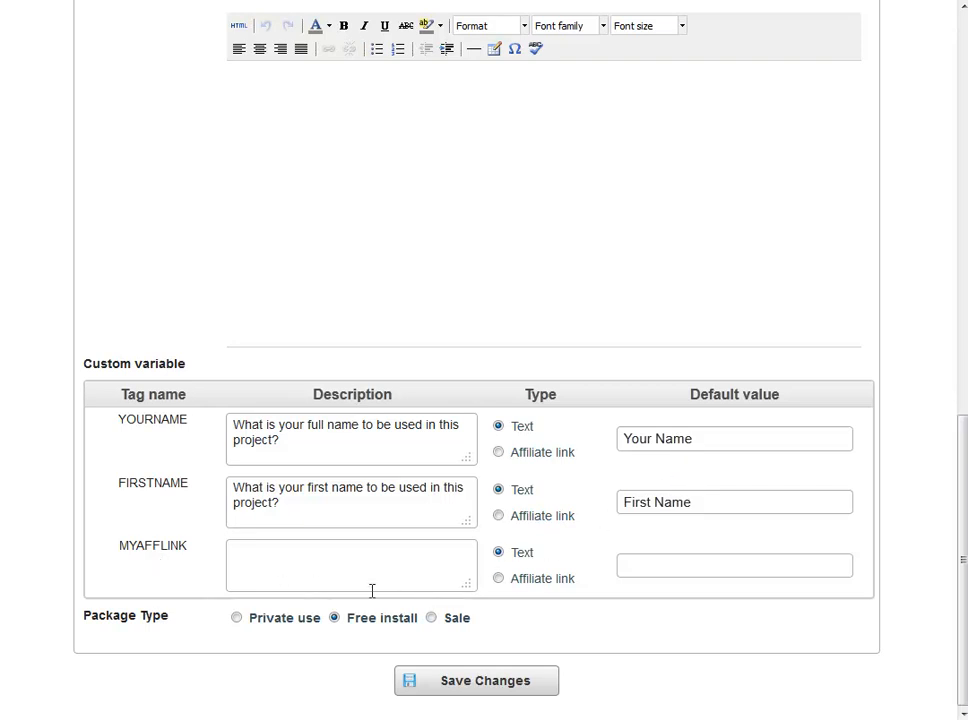
- Make MYAFFLINK an affiliate link variable with "Affiliate link to main FusionHQ homepage" as its default value
{"action": "left_click", "coordinate": [500, 580]}
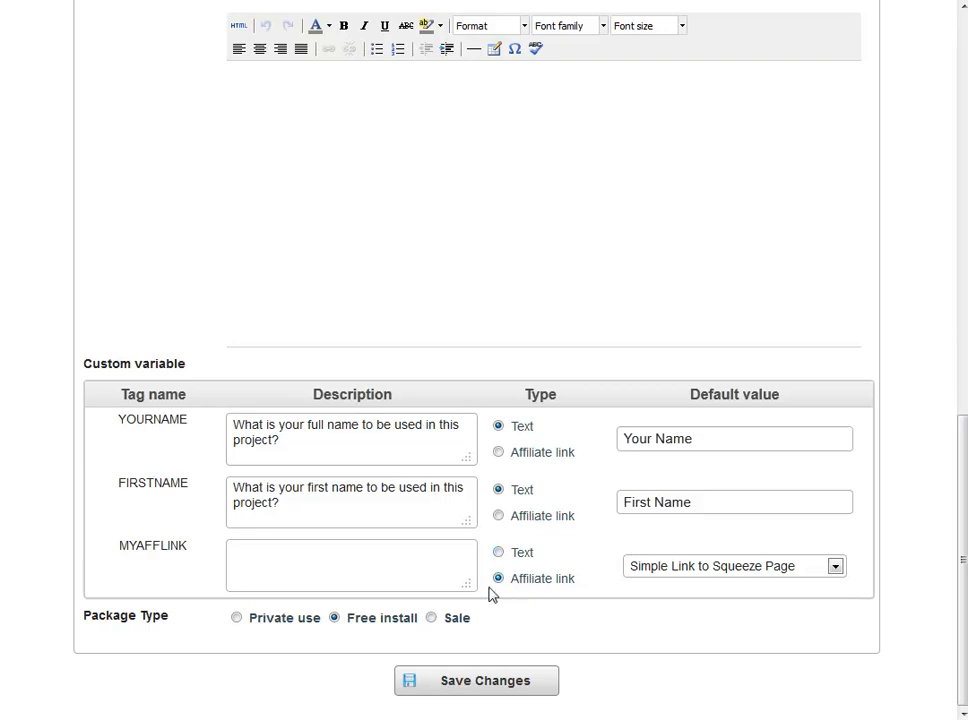
{"action": "left_click", "coordinate": [725, 567]}
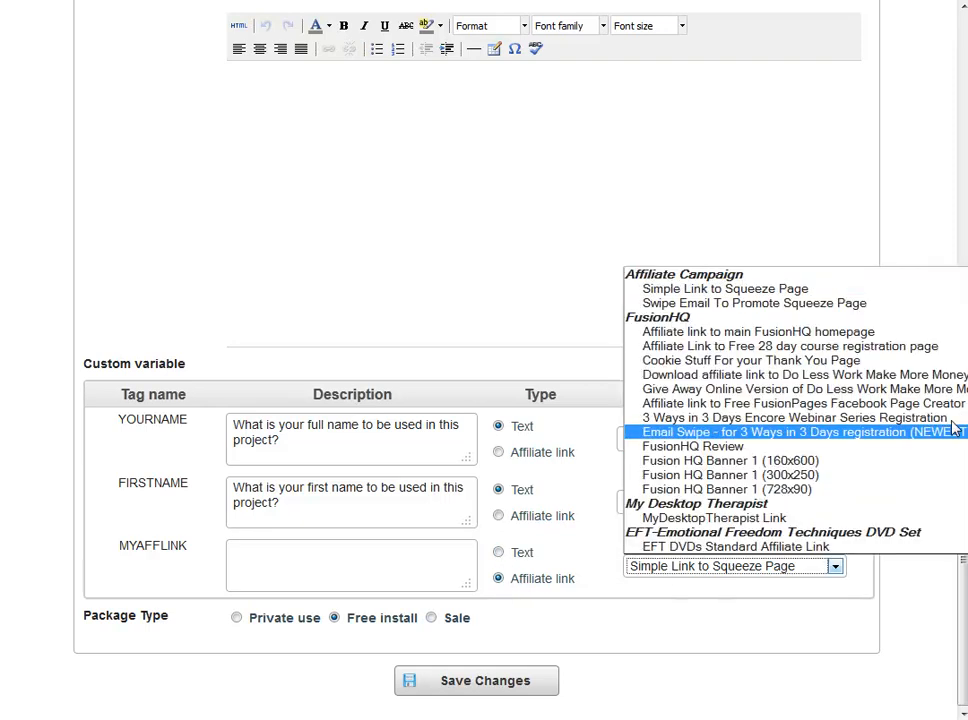
{"action": "scroll", "coordinate": [800, 374], "scroll_direction": "down", "scroll_amount": 1}
{"action": "scroll", "coordinate": [795, 410], "scroll_direction": "up", "scroll_amount": 1}
{"action": "scroll", "coordinate": [795, 410], "scroll_direction": "down", "scroll_amount": 1}
{"action": "scroll", "coordinate": [795, 410], "scroll_direction": "up", "scroll_amount": 1}
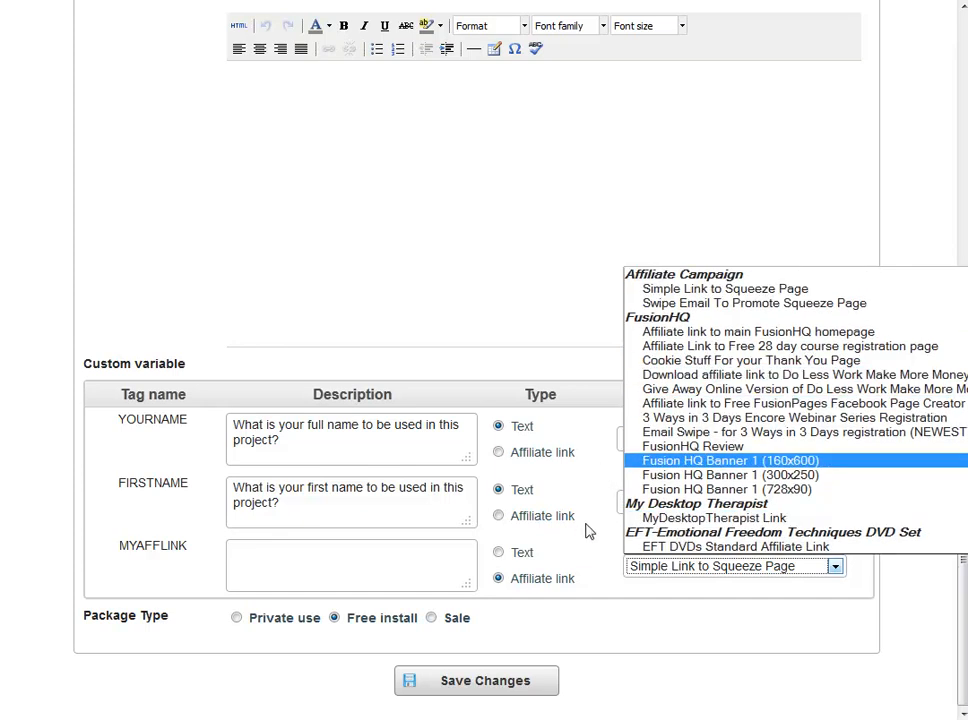
{"action": "left_click", "coordinate": [606, 587]}
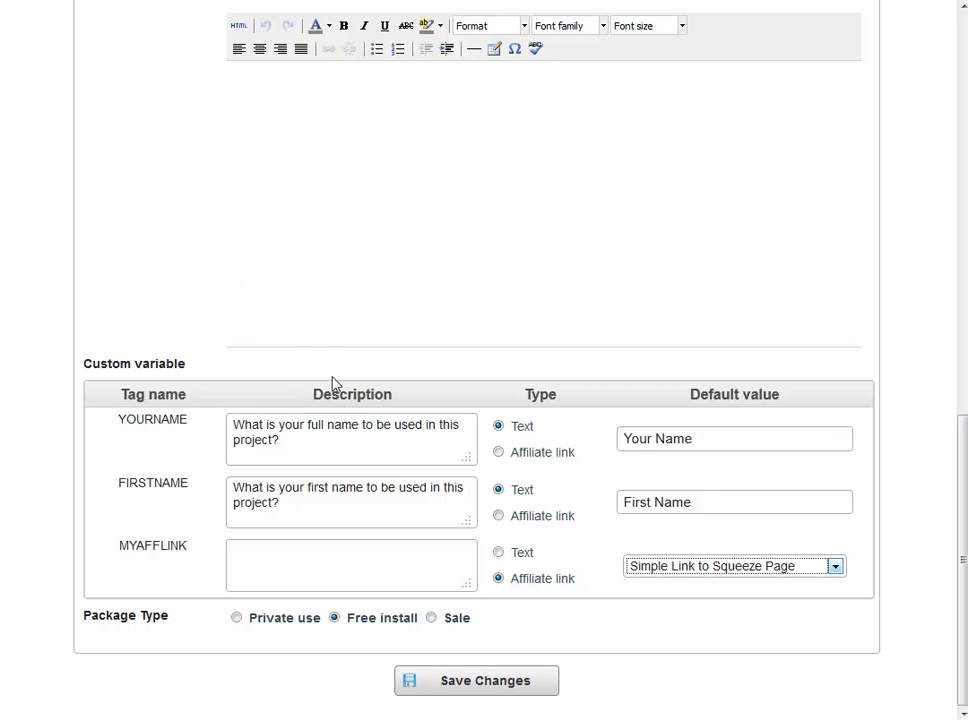
{"action": "scroll", "coordinate": [335, 383], "scroll_direction": "up", "scroll_amount": 1}
{"action": "scroll", "coordinate": [335, 383], "scroll_direction": "down", "scroll_amount": 1}
{"action": "left_click", "coordinate": [835, 567]}
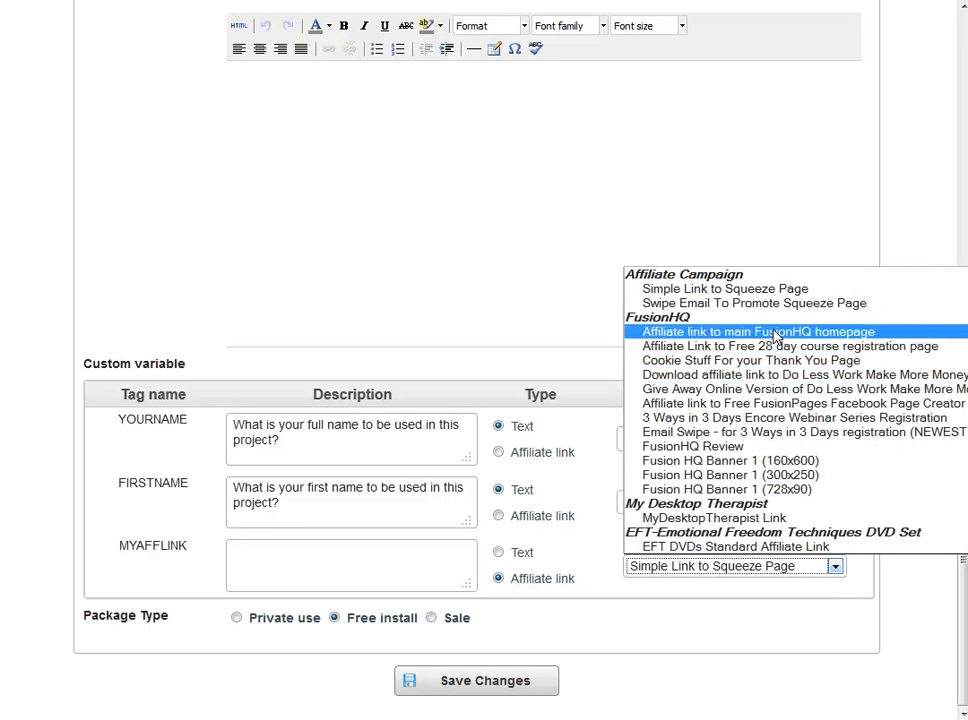
{"action": "left_click", "coordinate": [773, 334]}
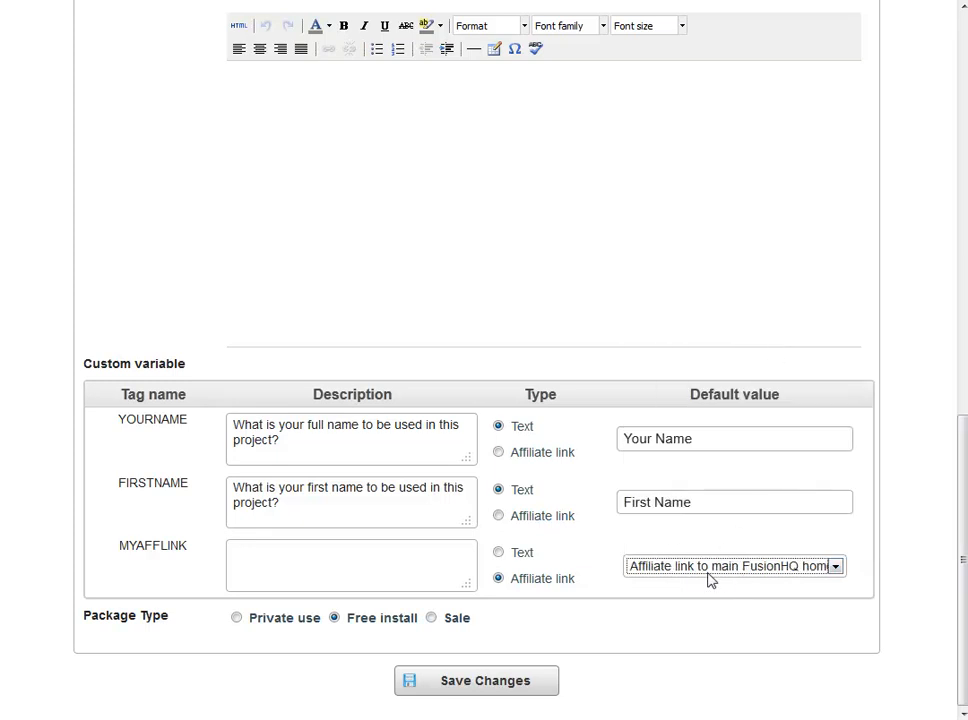
- Set the MYAFFLINK custom variable's description to "Affiliate link to my product"
{"action": "left_click", "coordinate": [281, 565]}
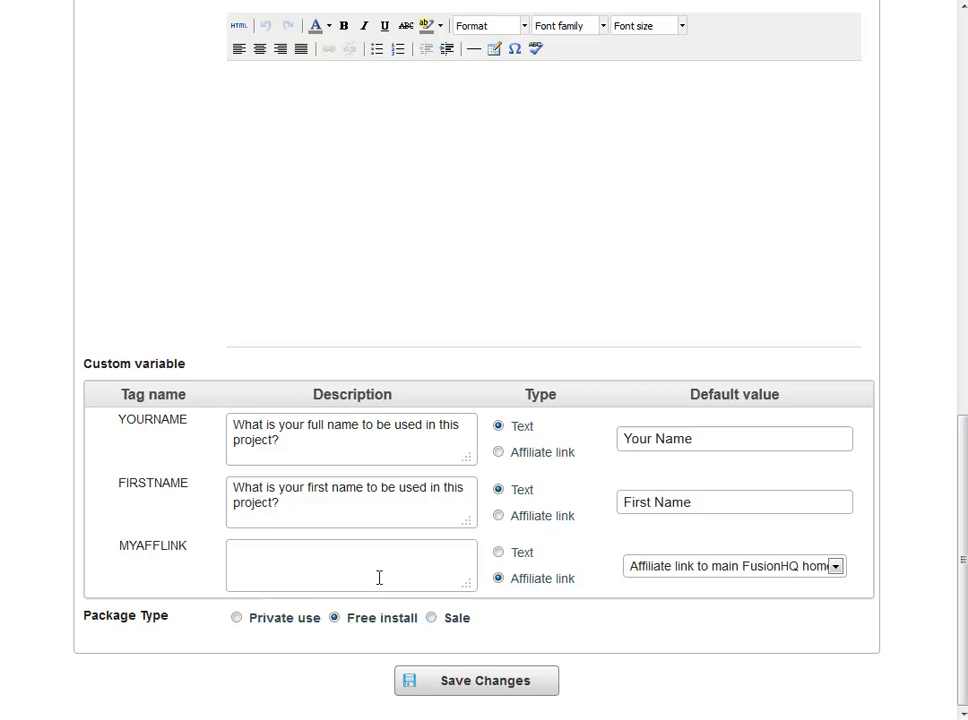
{"action": "left_click_drag", "start_coordinate": [342, 581], "coordinate": [144, 551]}
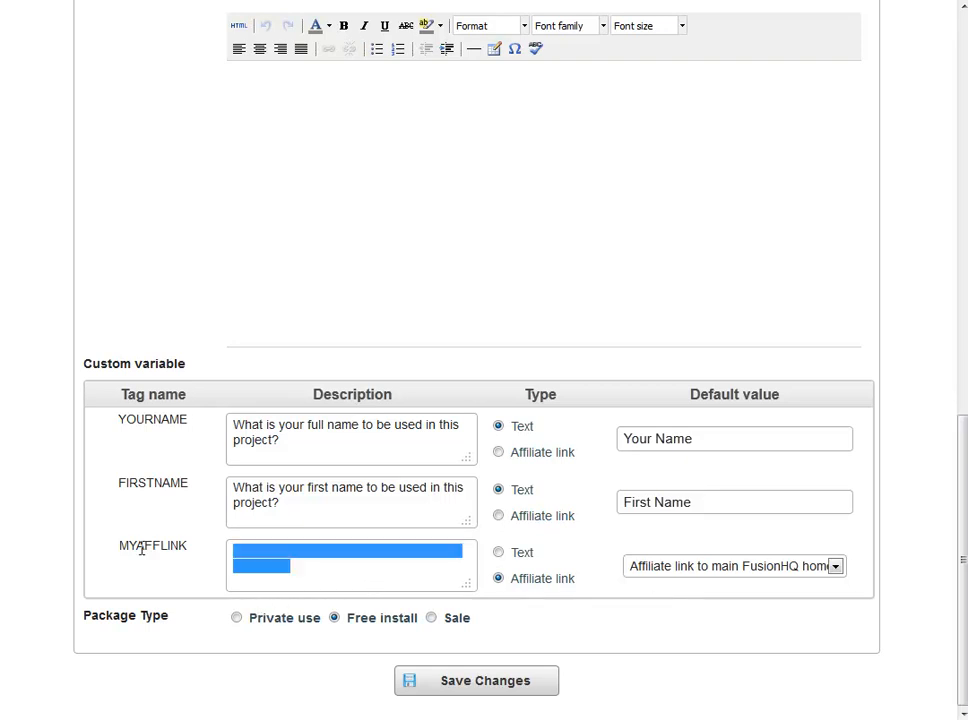
{"action": "type", "text": "A"}
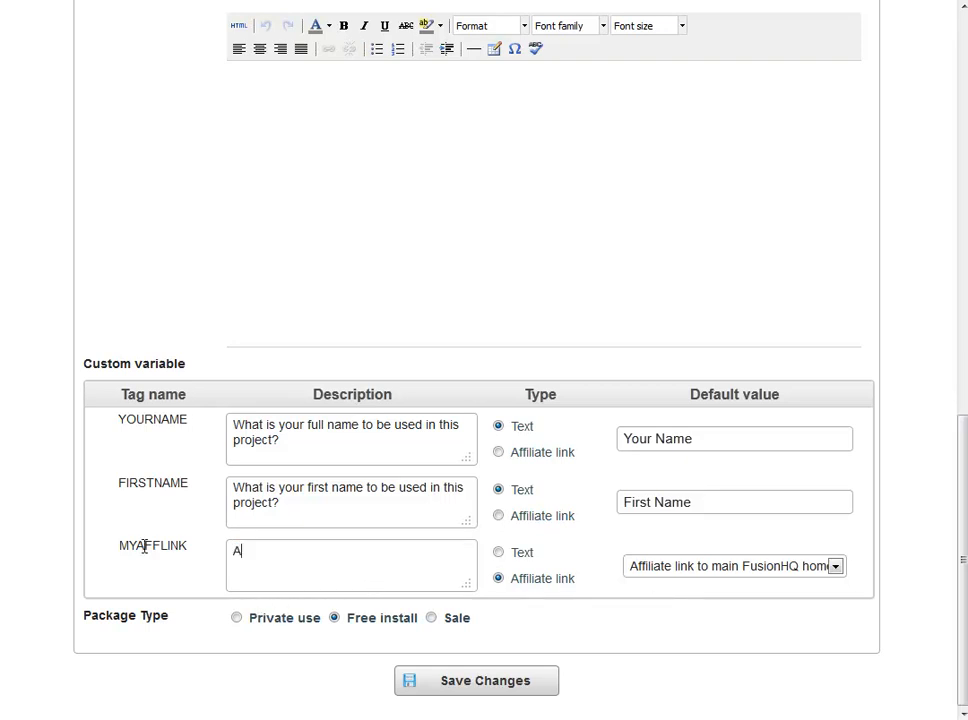
{"action": "type", "text": "ffiliate link to my product"}
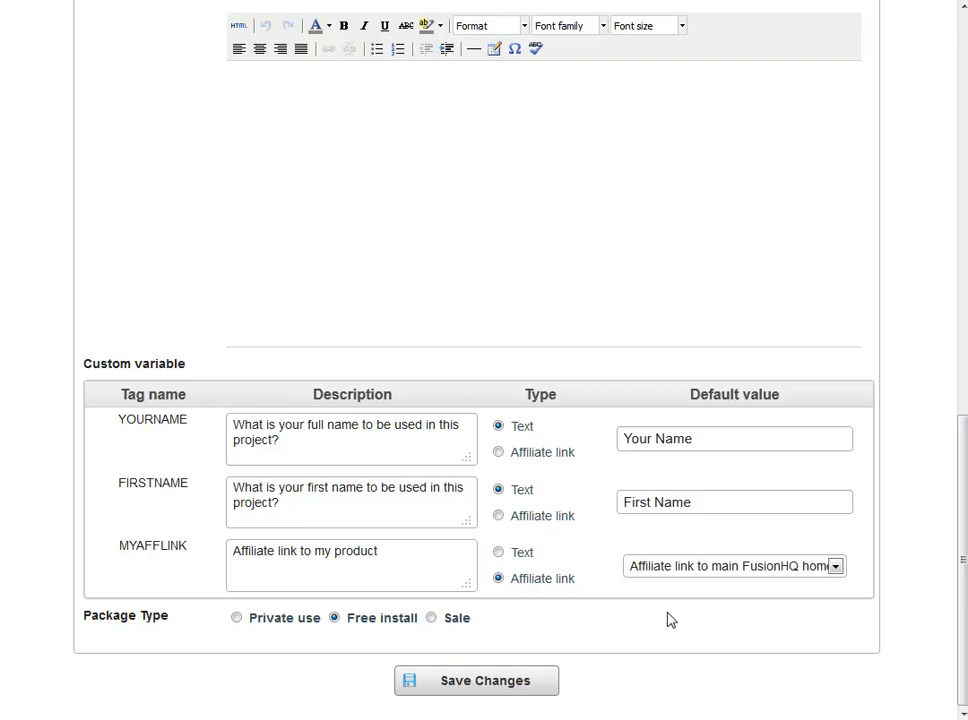
- Keep MYAFFLINK as an affiliate link variable and set its default value to "Swipe Email To Promote Squeeze Page"
{"action": "left_click", "coordinate": [498, 553]}
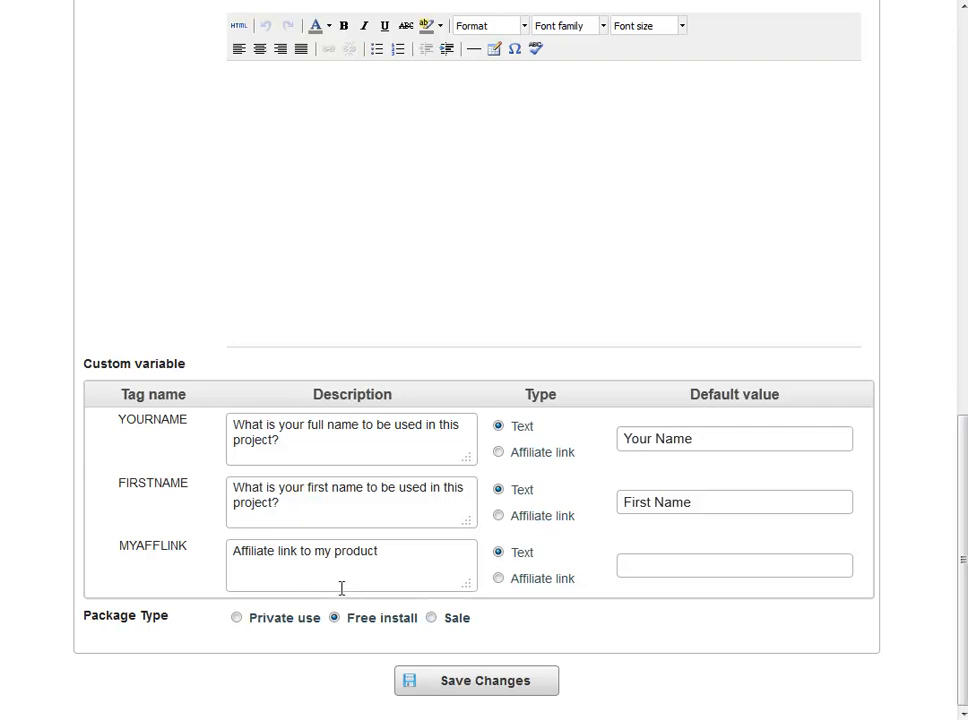
{"action": "left_click", "coordinate": [500, 579]}
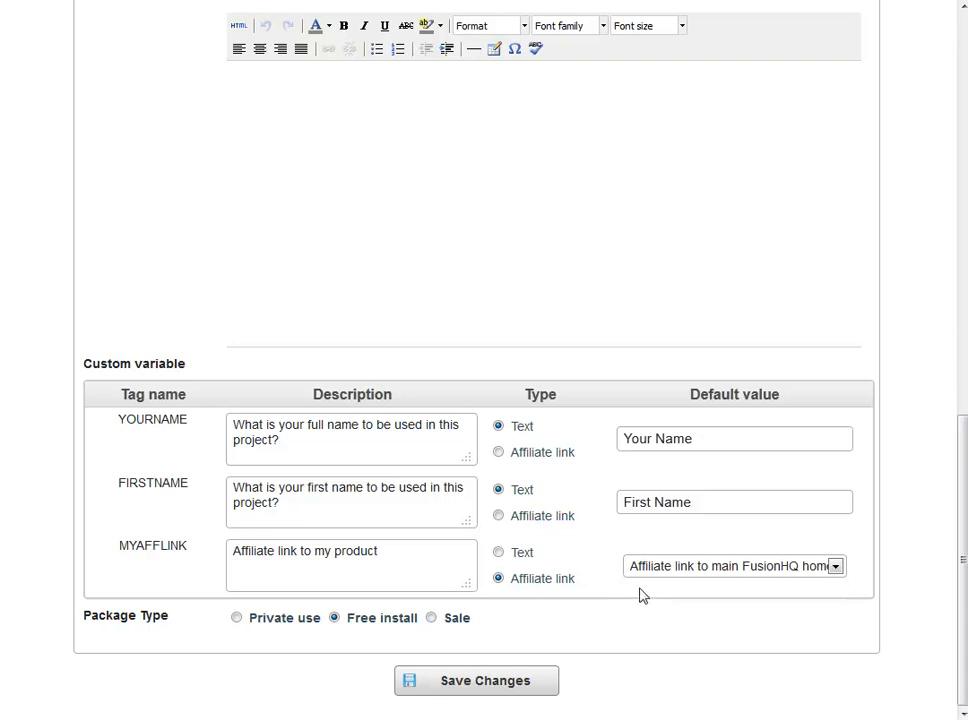
{"action": "left_click", "coordinate": [713, 570]}
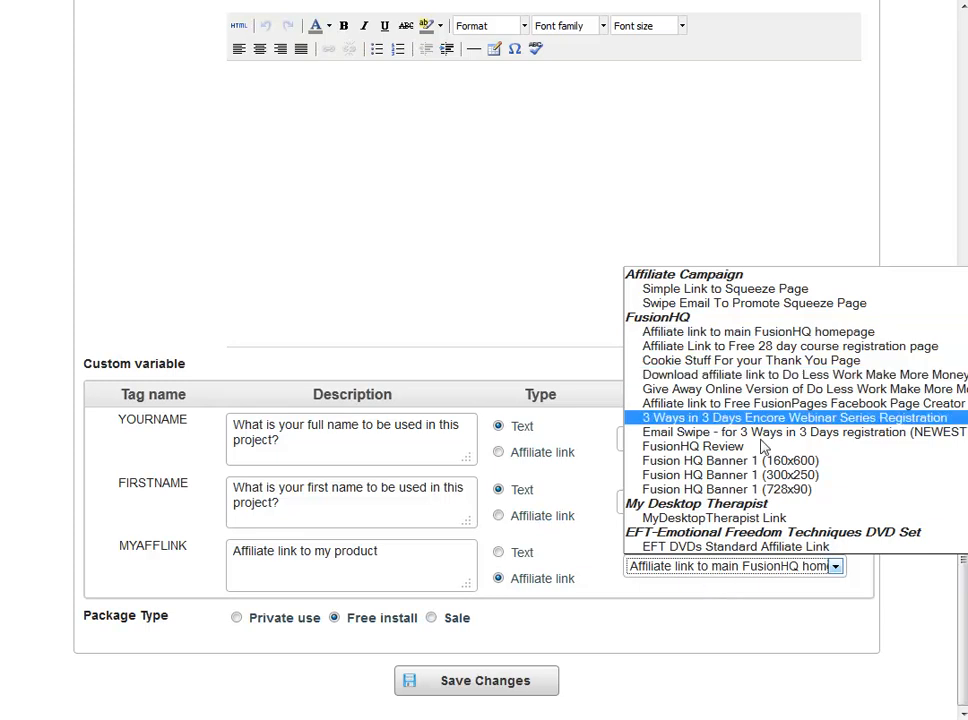
{"action": "left_click", "coordinate": [740, 303]}
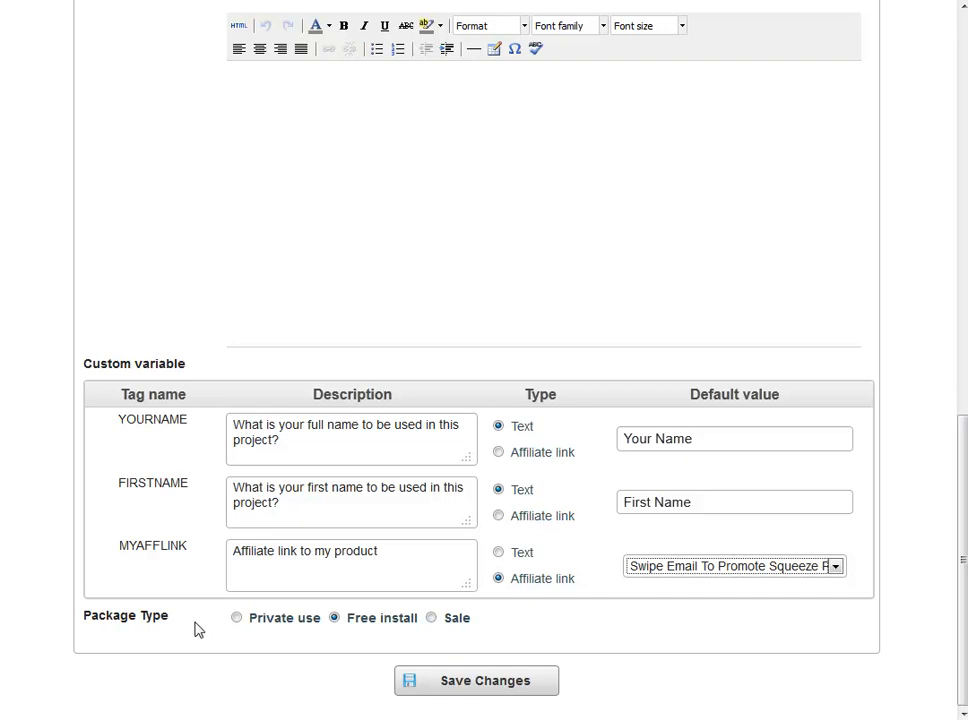
- Set the package type to Sale with a license cost of 47 USD per month
{"action": "left_click", "coordinate": [237, 618]}
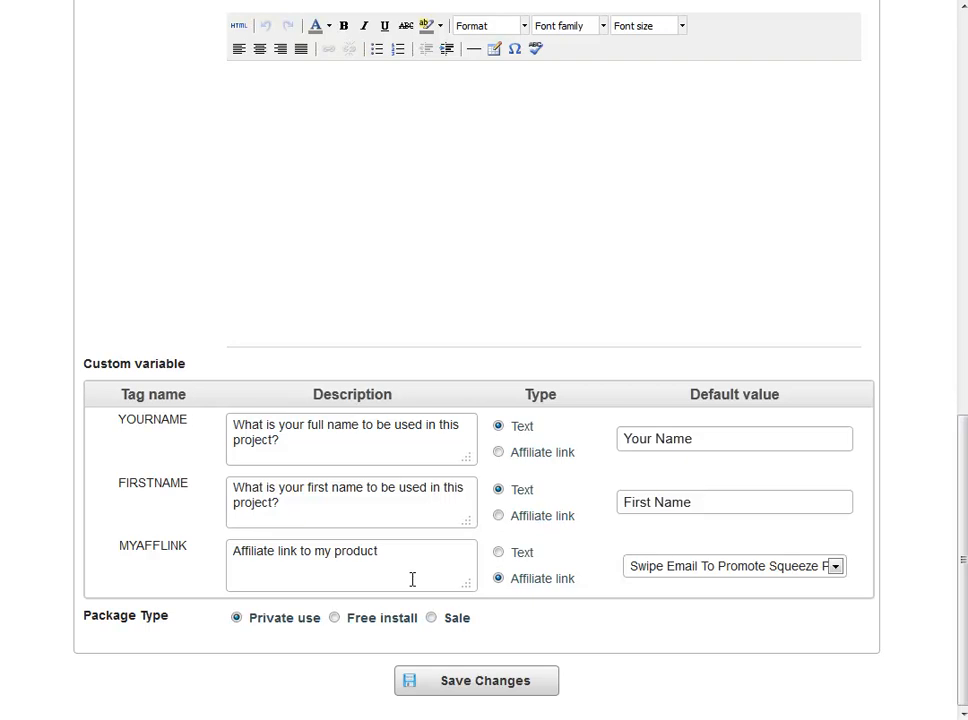
{"action": "left_click", "coordinate": [334, 620]}
{"action": "left_click", "coordinate": [431, 618]}
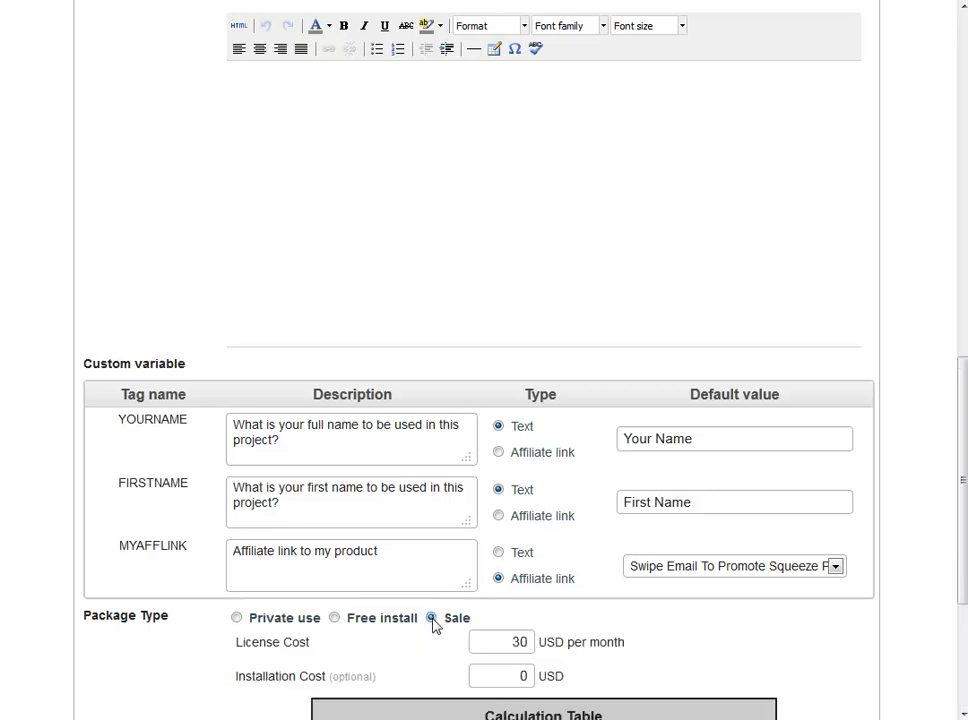
{"action": "scroll", "coordinate": [557, 600], "scroll_direction": "down", "scroll_amount": 3}
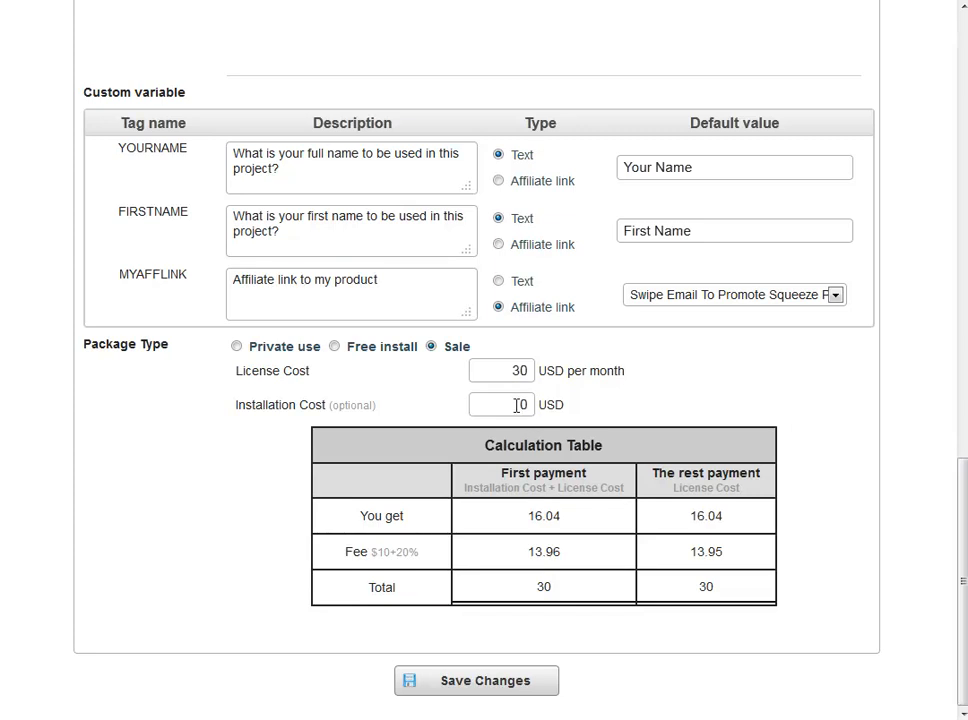
{"action": "left_click", "coordinate": [517, 410]}
{"action": "left_click_drag", "start_coordinate": [520, 371], "coordinate": [527, 370]}
{"action": "type", "text": "47"}
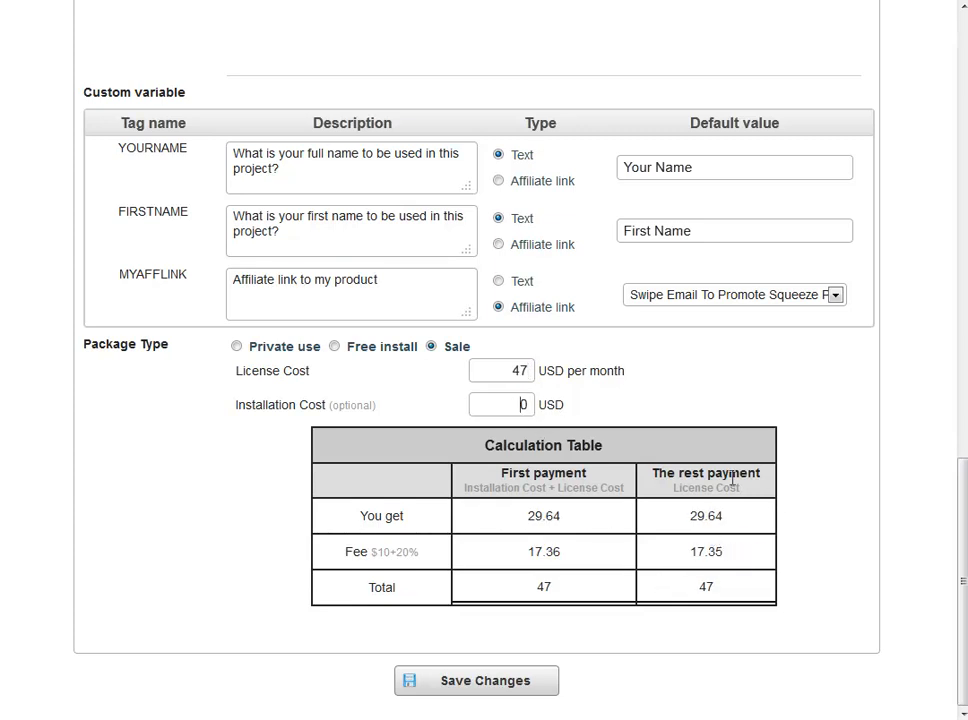
- Set the license cost to 97 USD per month and save the package changes
{"action": "double_click", "coordinate": [520, 371]}
{"action": "type", "text": "97"}
{"action": "left_click", "coordinate": [488, 687]}
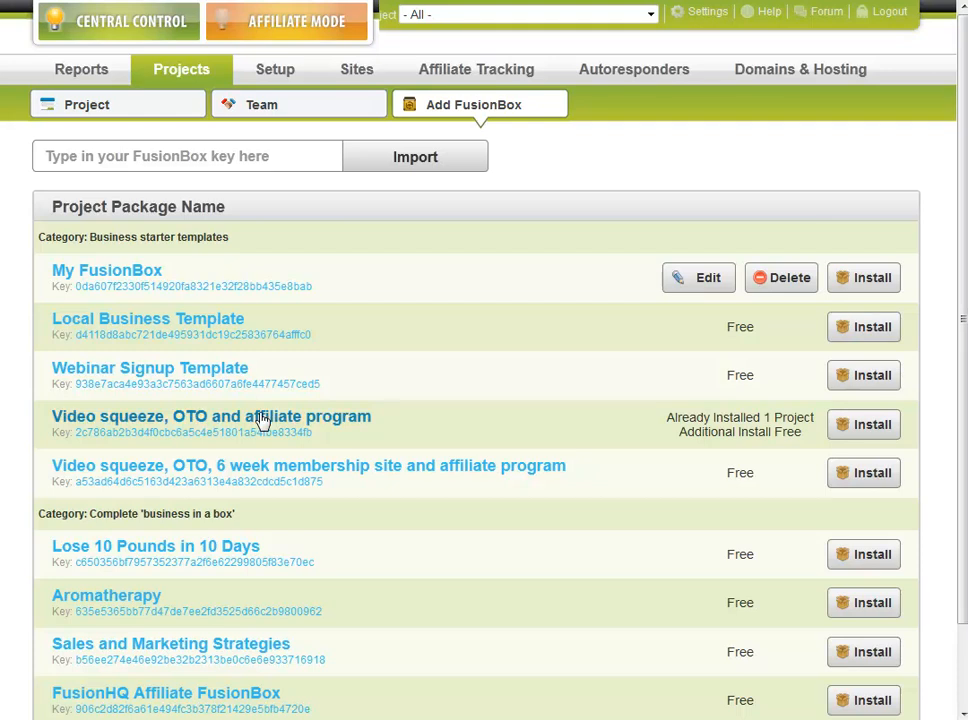
{"action": "scroll", "coordinate": [261, 421], "scroll_direction": "down", "scroll_amount": 1}
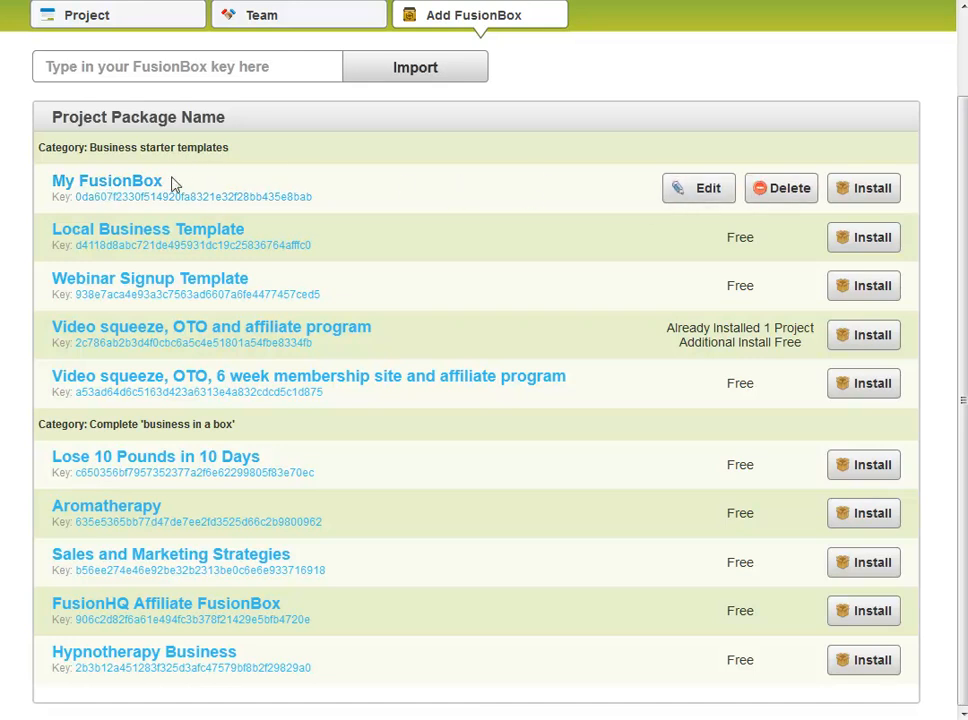
{"action": "scroll", "coordinate": [196, 295], "scroll_direction": "up", "scroll_amount": 1}
{"action": "scroll", "coordinate": [196, 295], "scroll_direction": "down", "scroll_amount": 1}
{"action": "scroll", "coordinate": [196, 295], "scroll_direction": "up", "scroll_amount": 1}
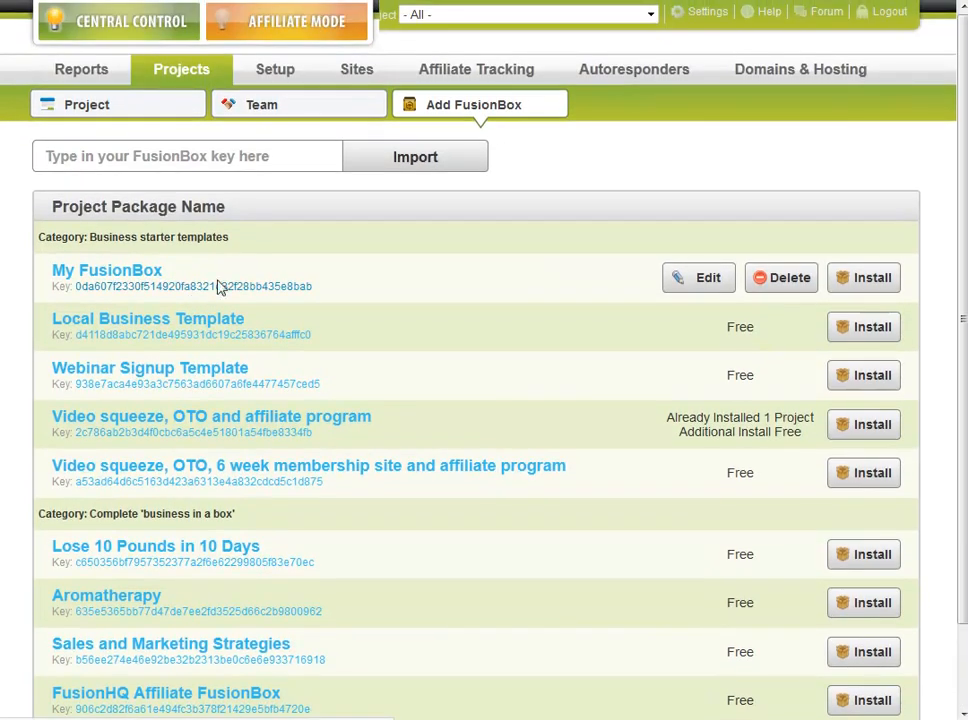